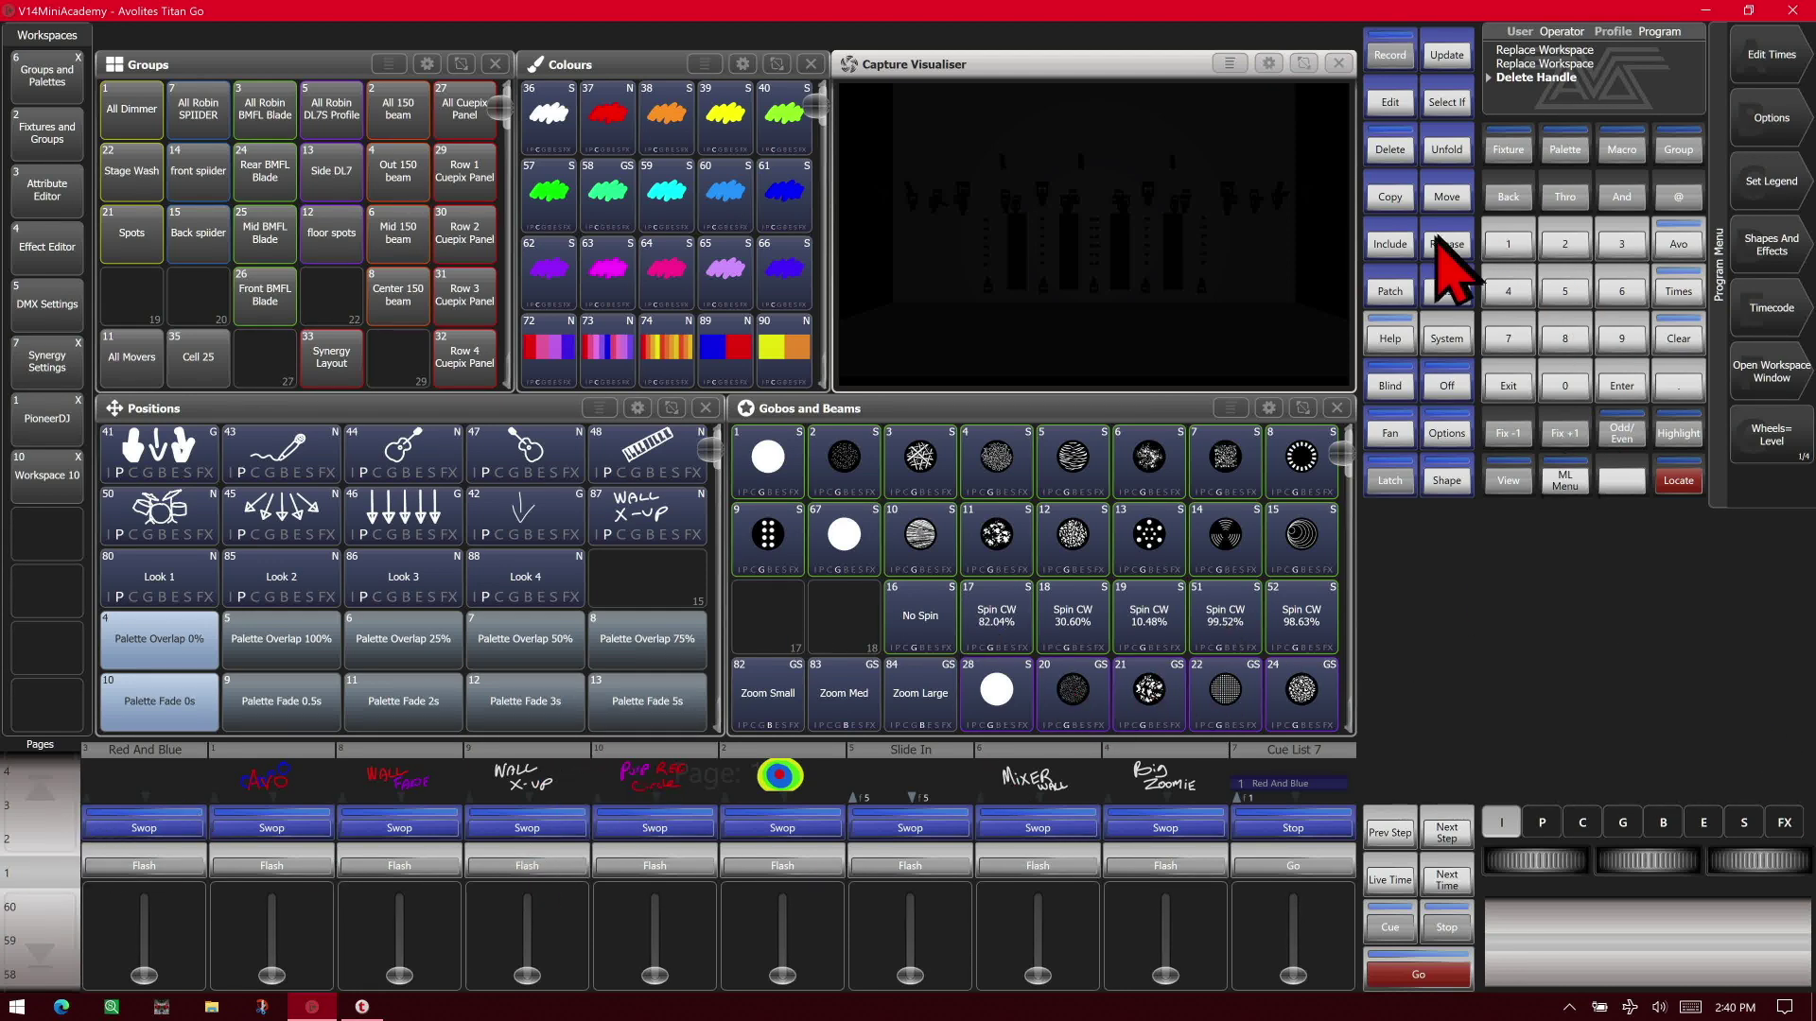
# Step: Include the Red And Blue playback and recolour it yellow with Colours palette 39
pyautogui.click(1398, 246)
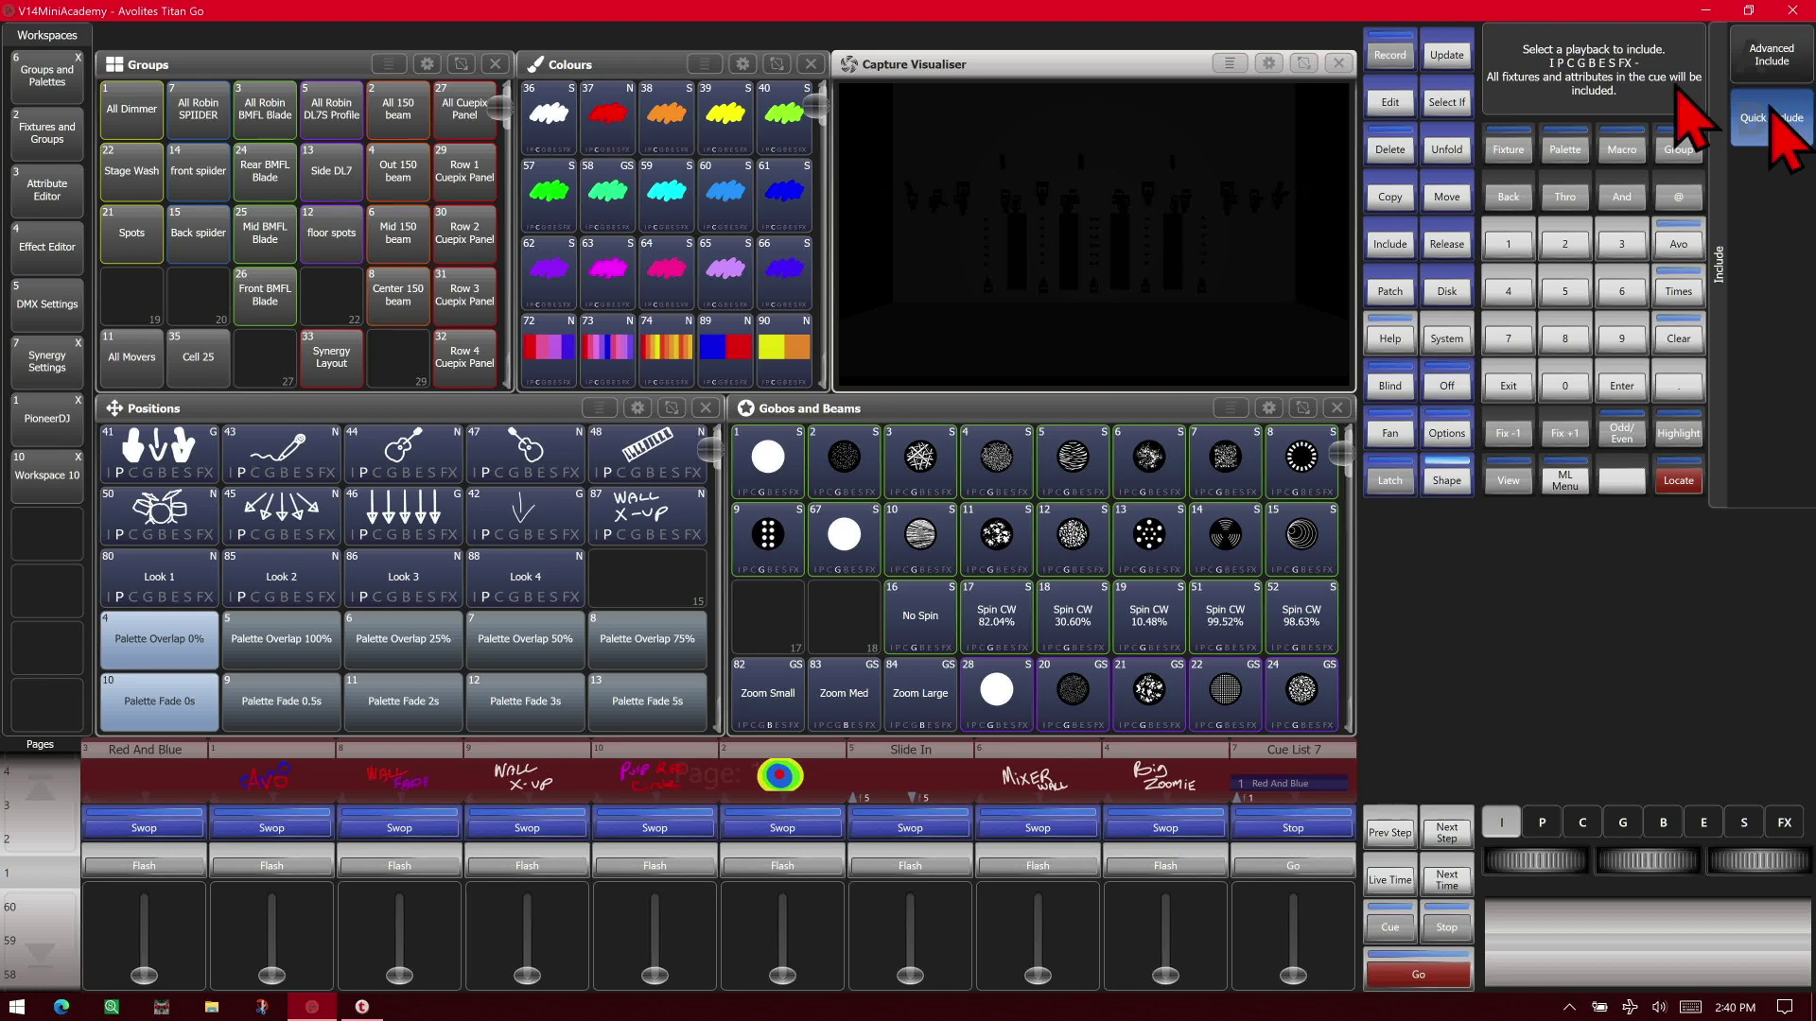
pyautogui.click(135, 831)
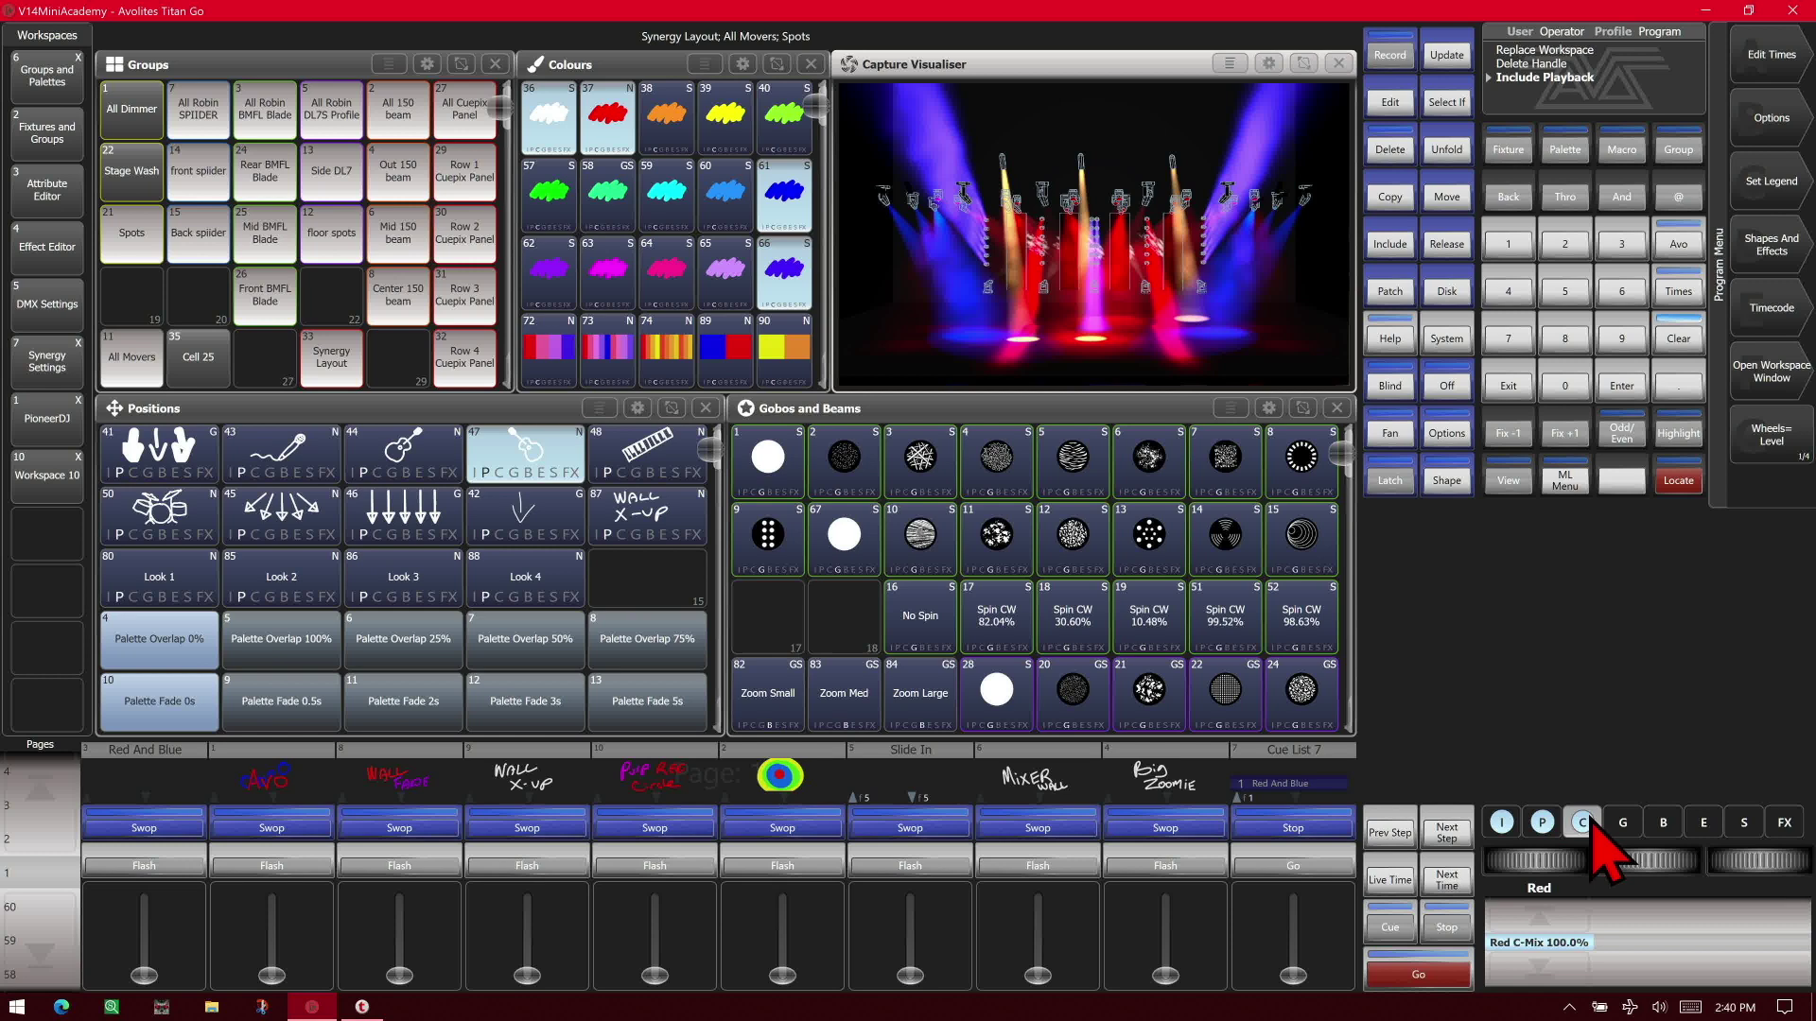
pyautogui.click(1582, 822)
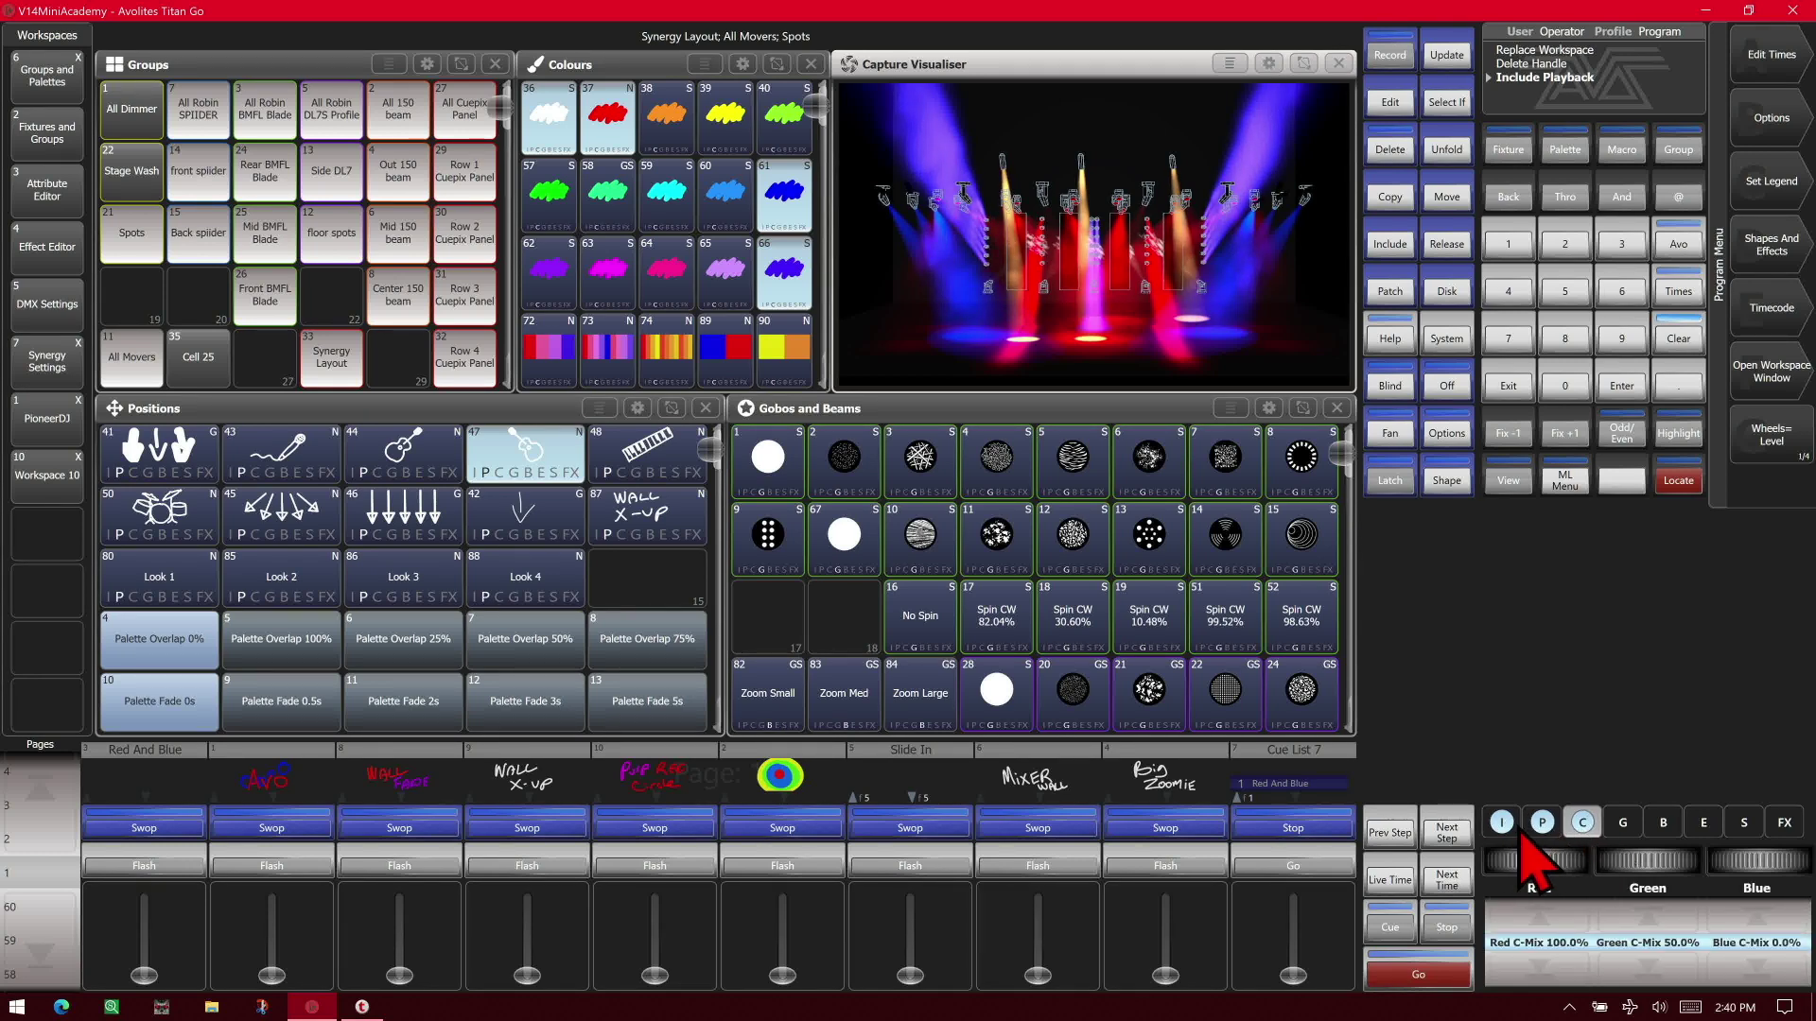
pyautogui.click(1502, 823)
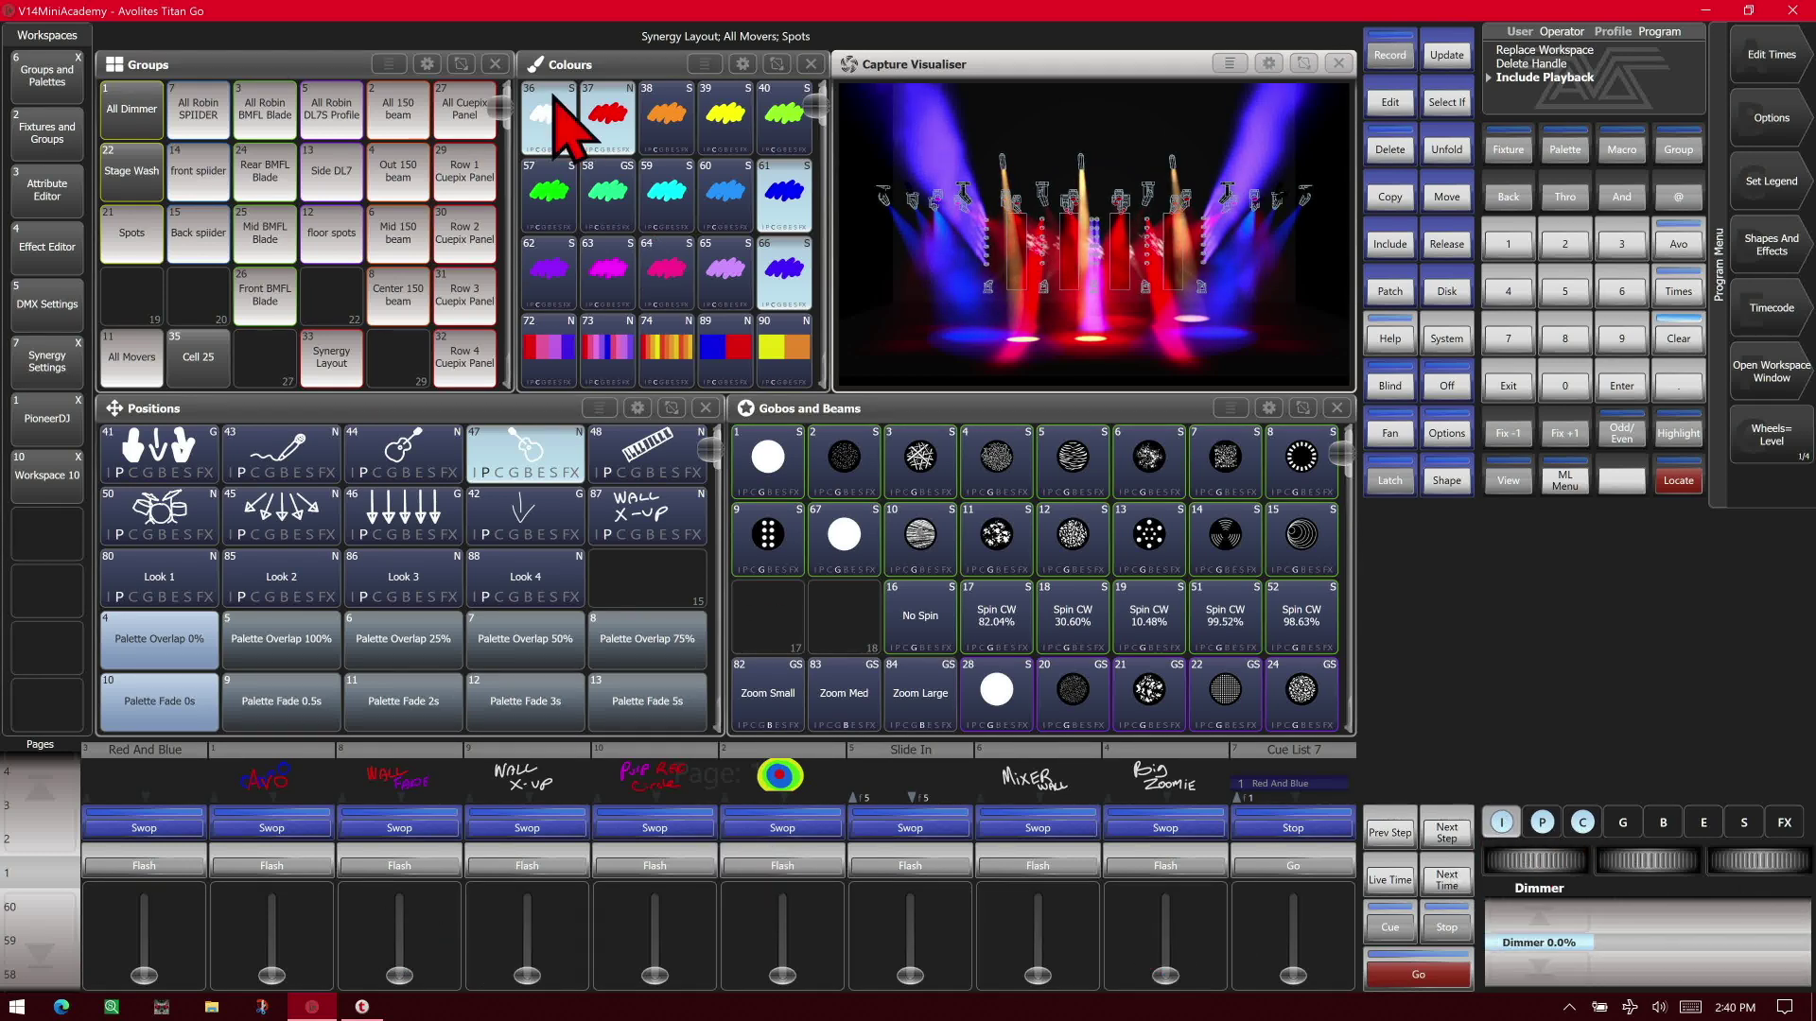
pyautogui.click(733, 135)
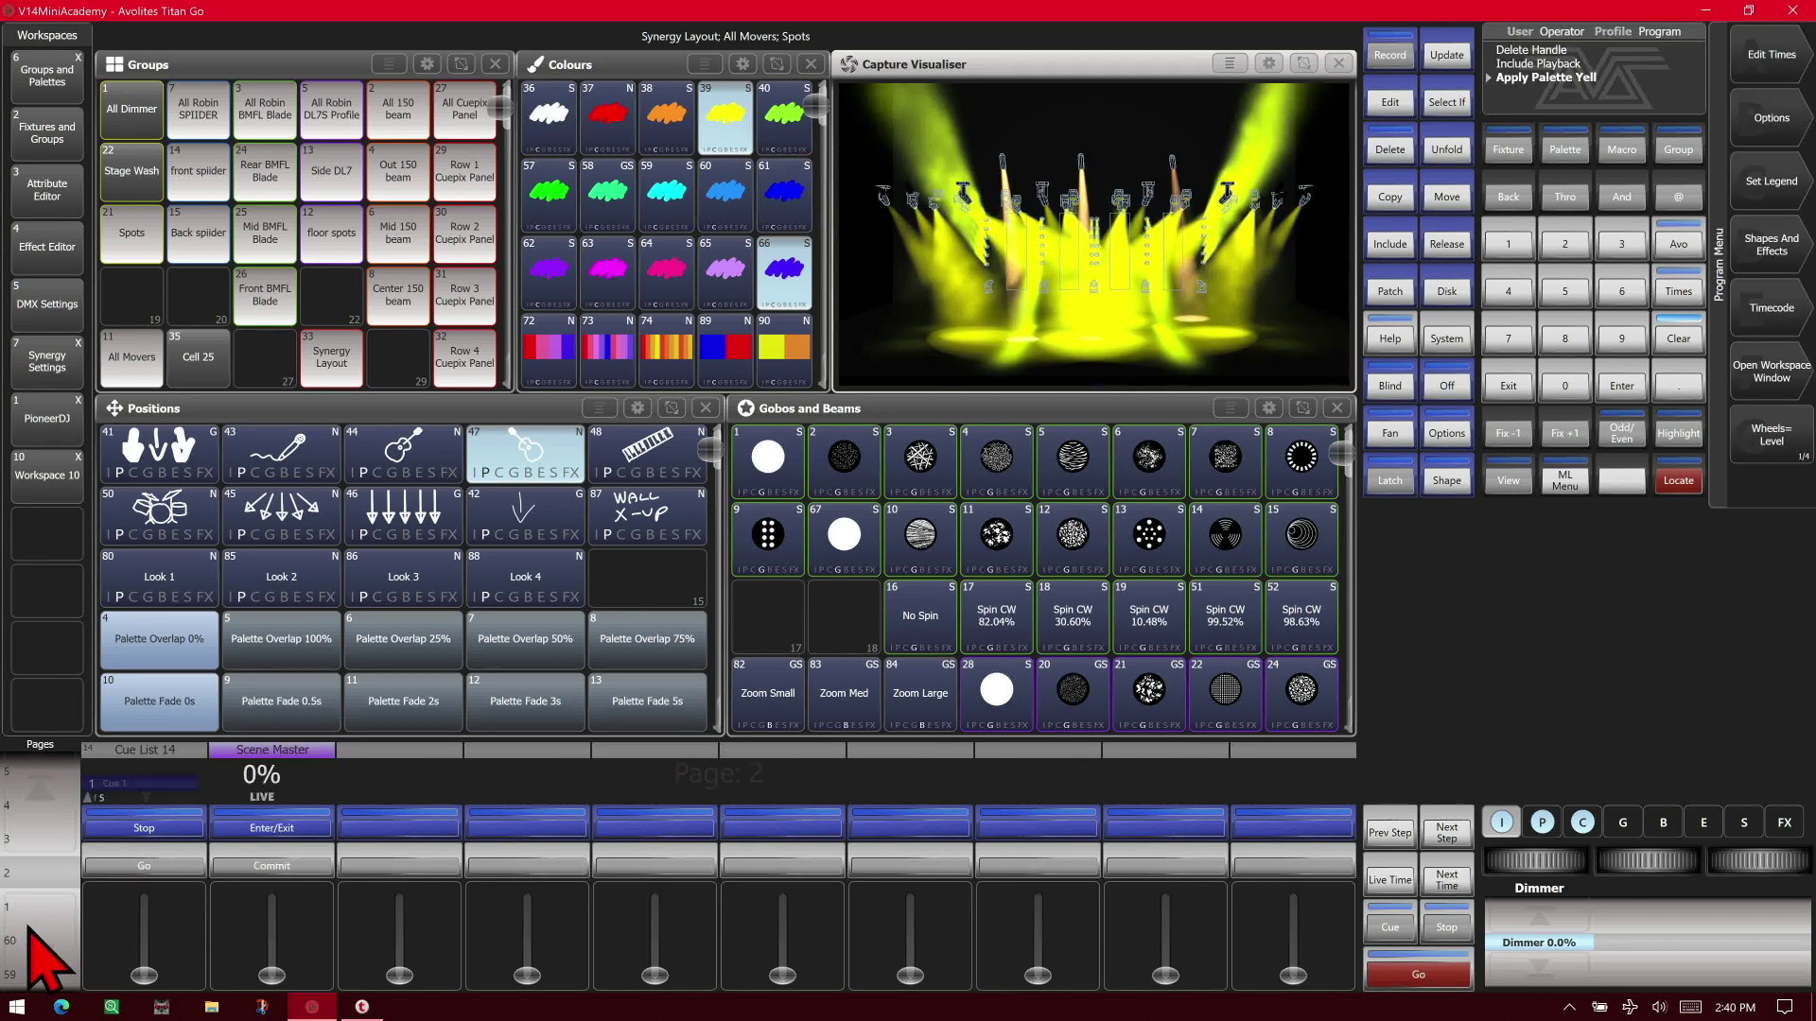
# Step: Record the yellow look on page 60 playback 1, then clear the programmer
pyautogui.click(1390, 56)
pyautogui.click(149, 829)
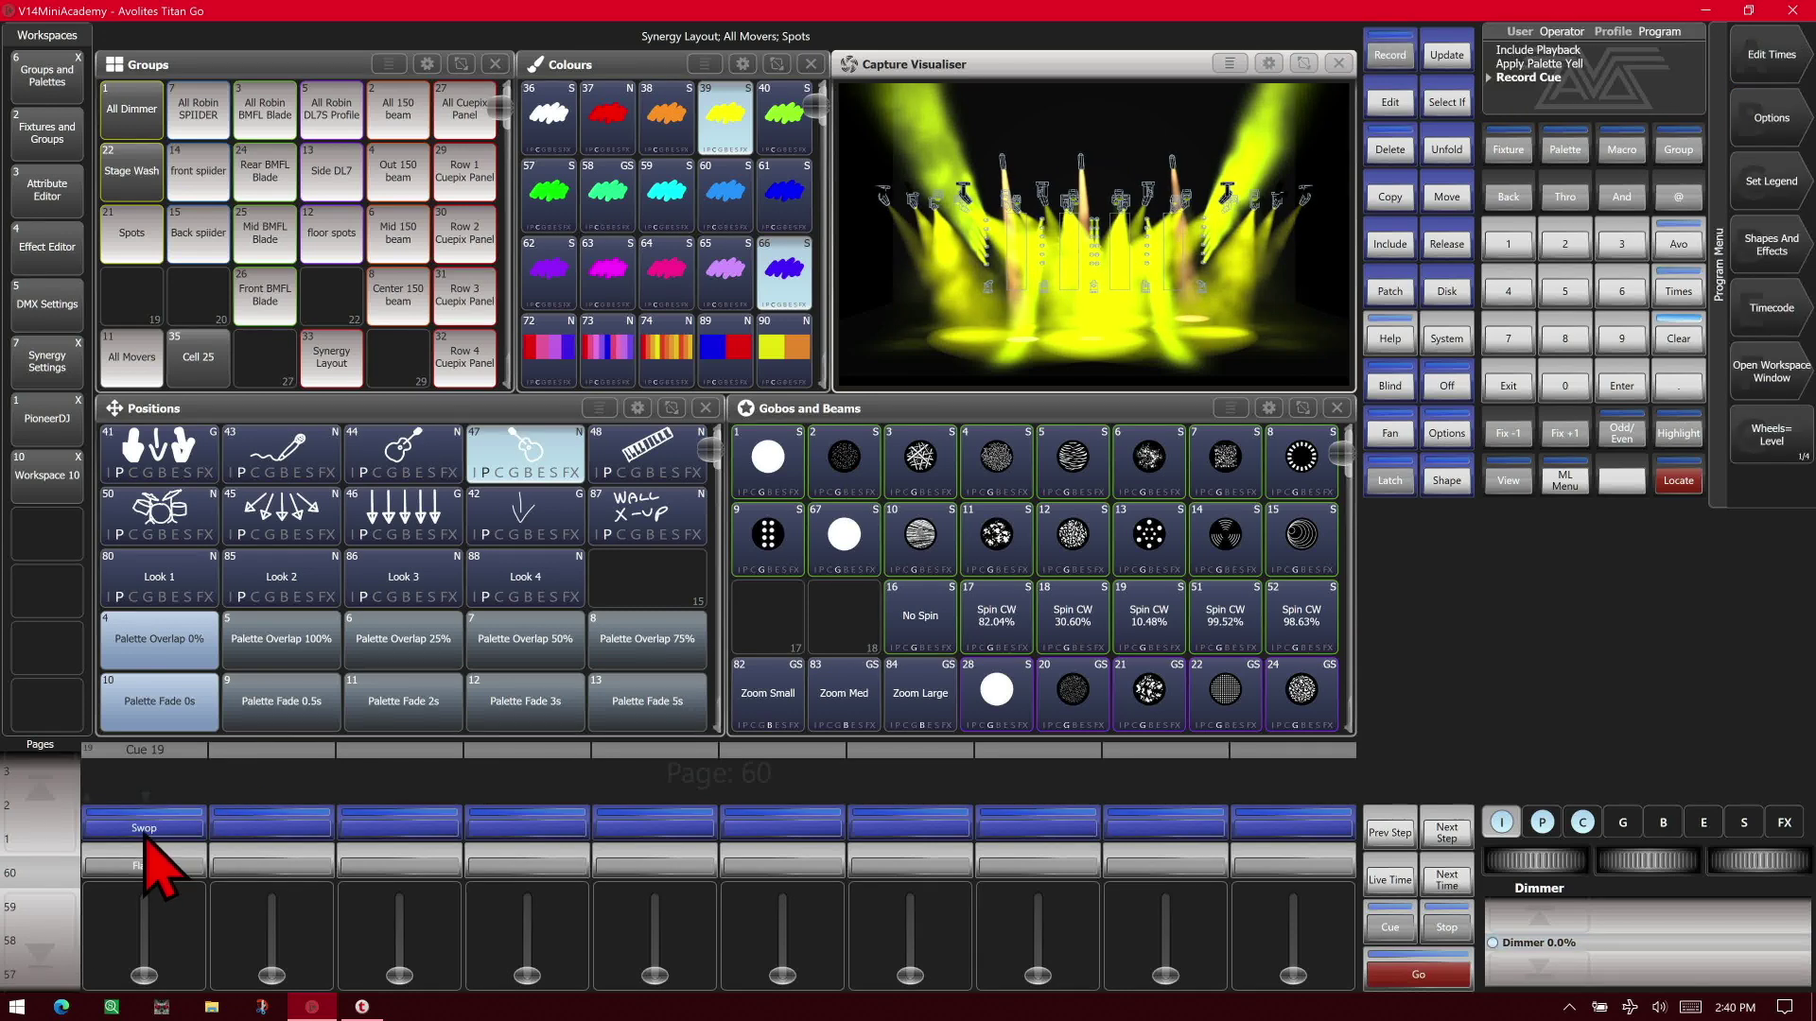
pyautogui.click(1682, 339)
pyautogui.click(52, 799)
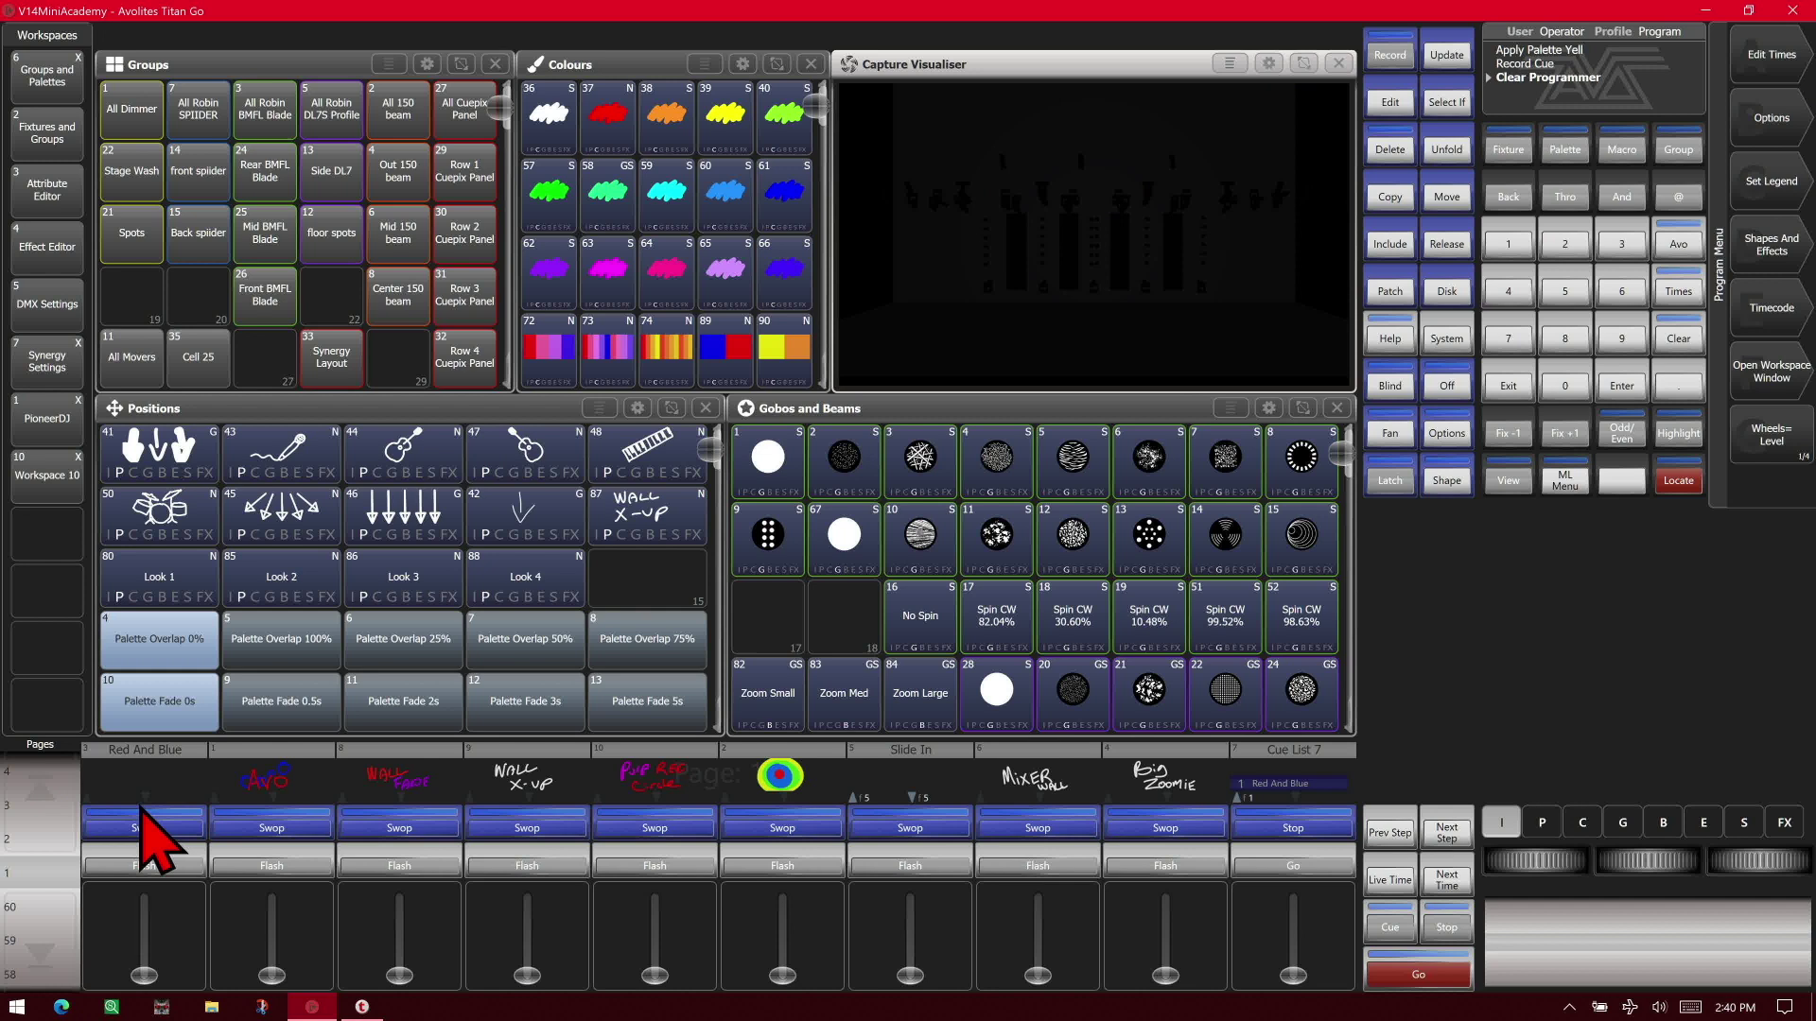
pyautogui.click(1379, 248)
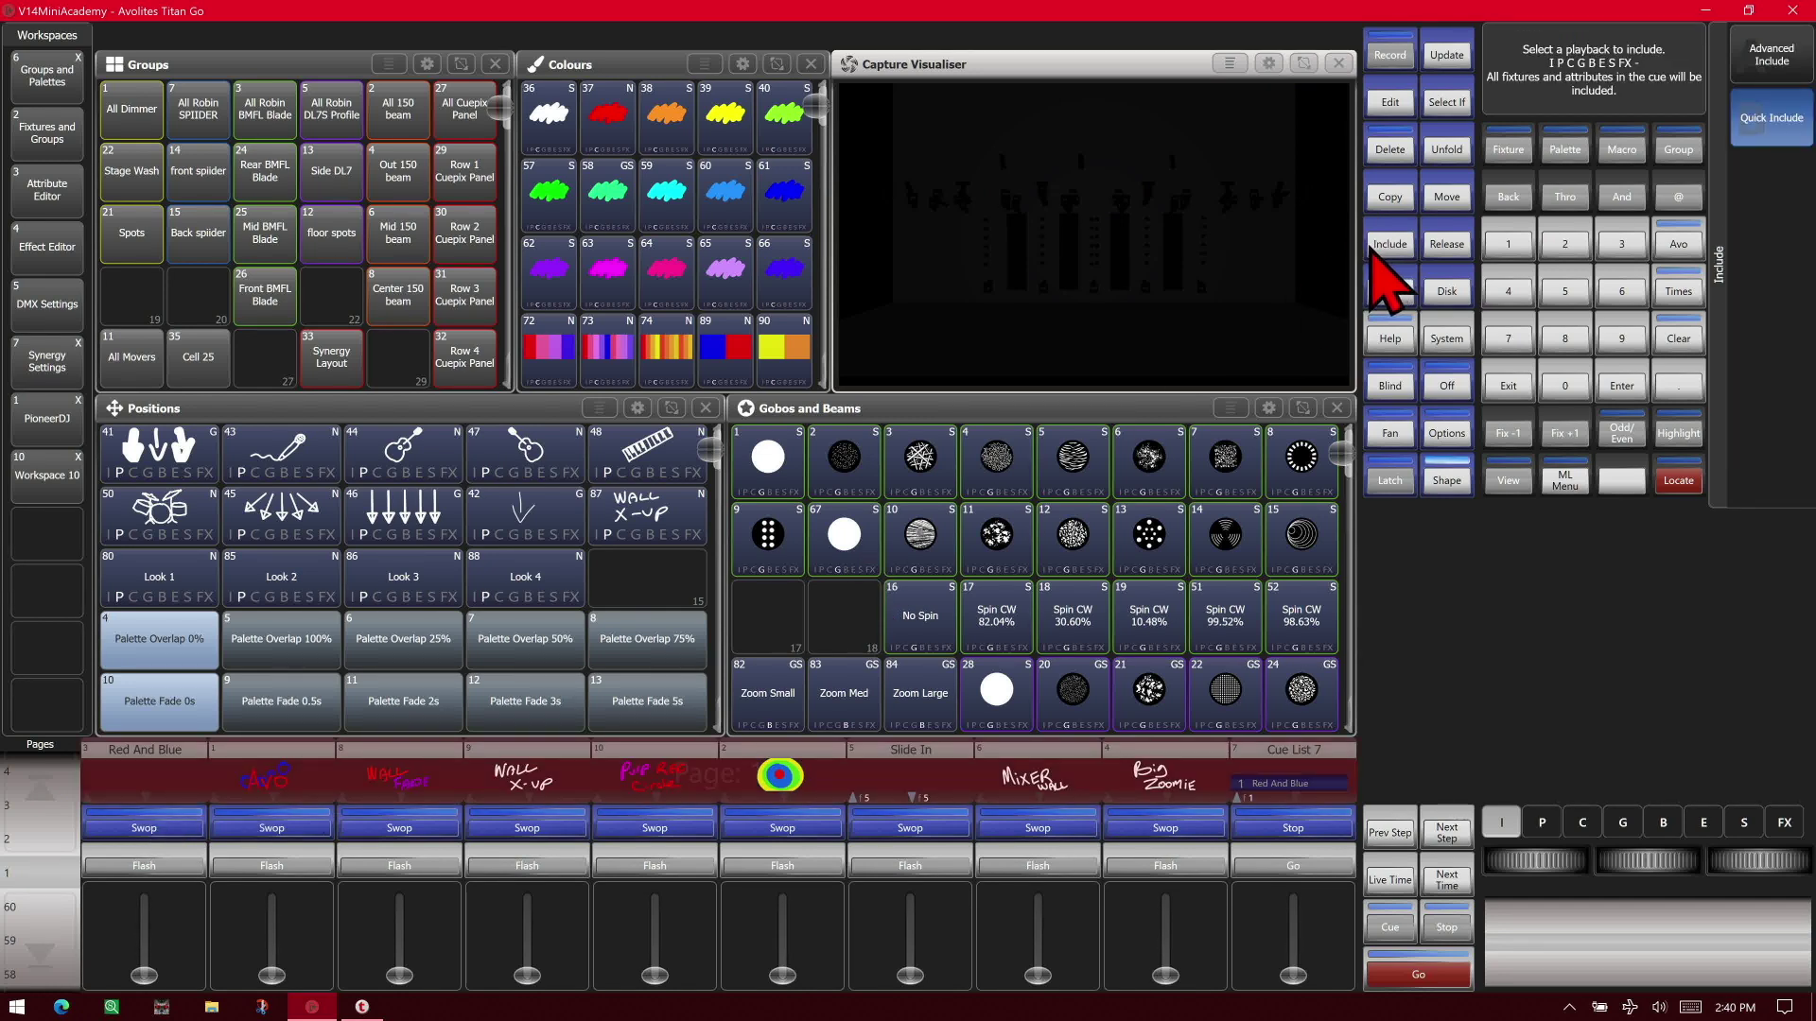
pyautogui.click(1578, 829)
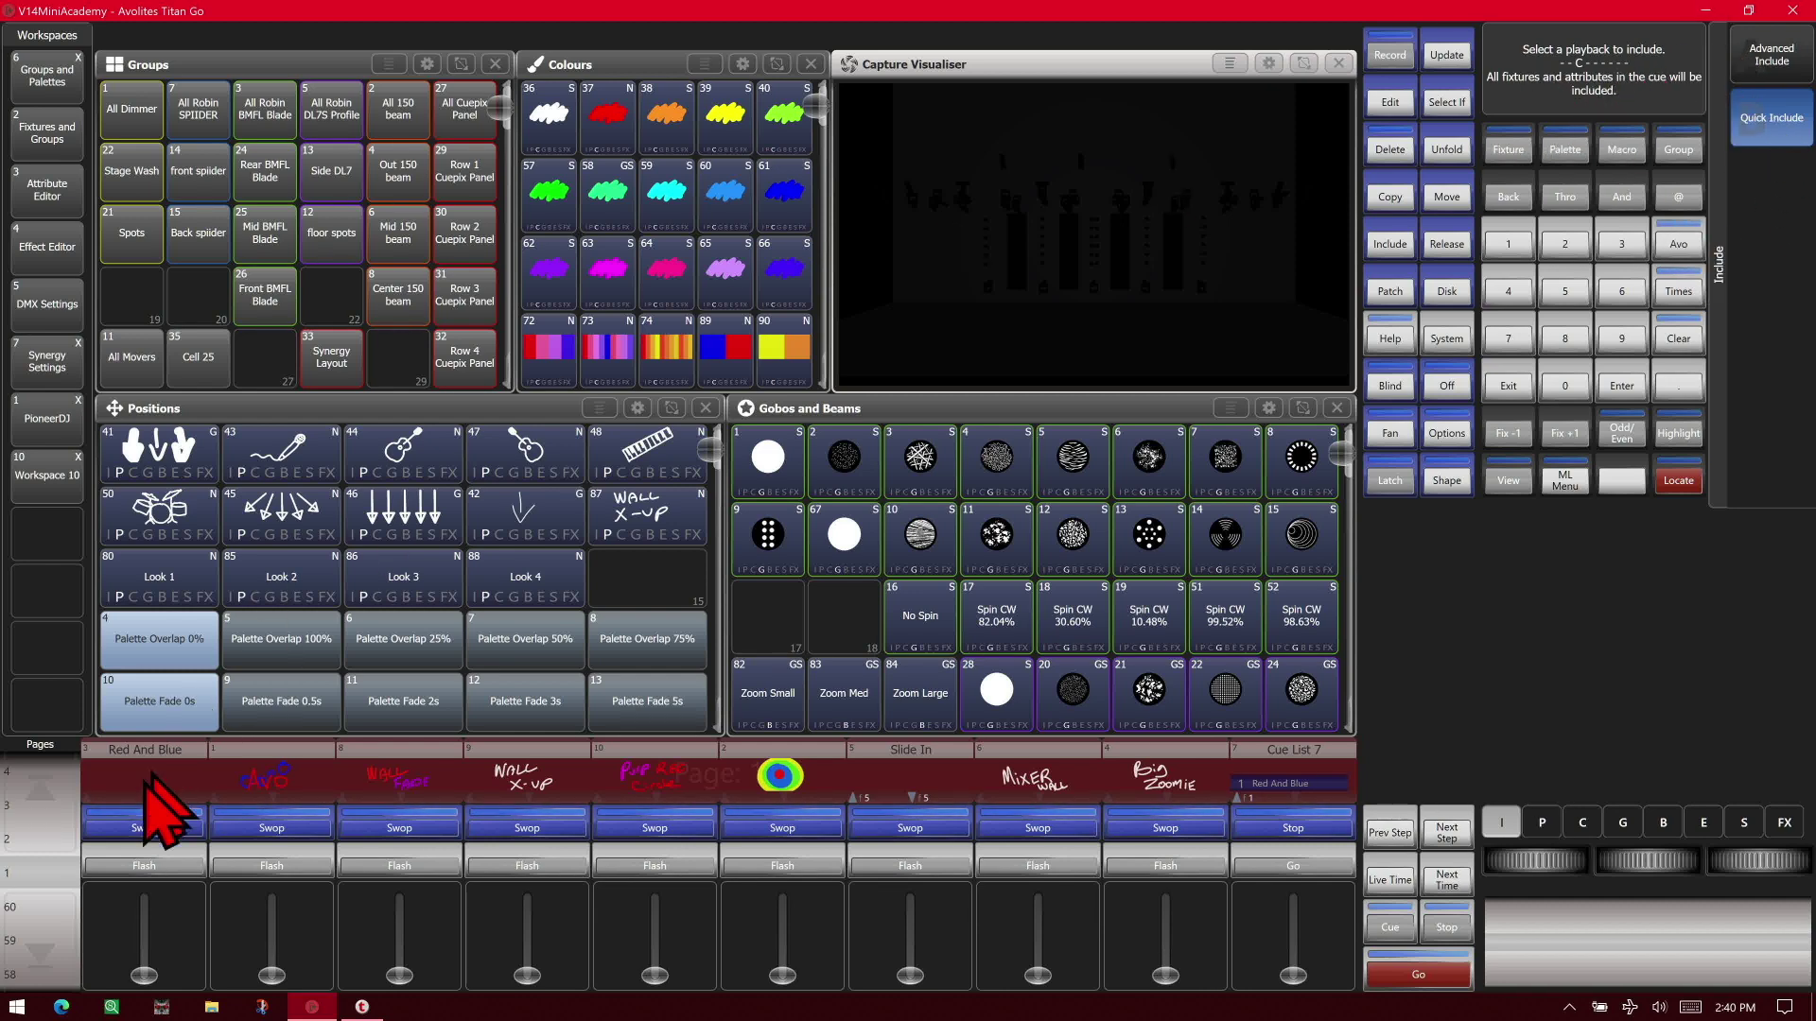
pyautogui.click(154, 822)
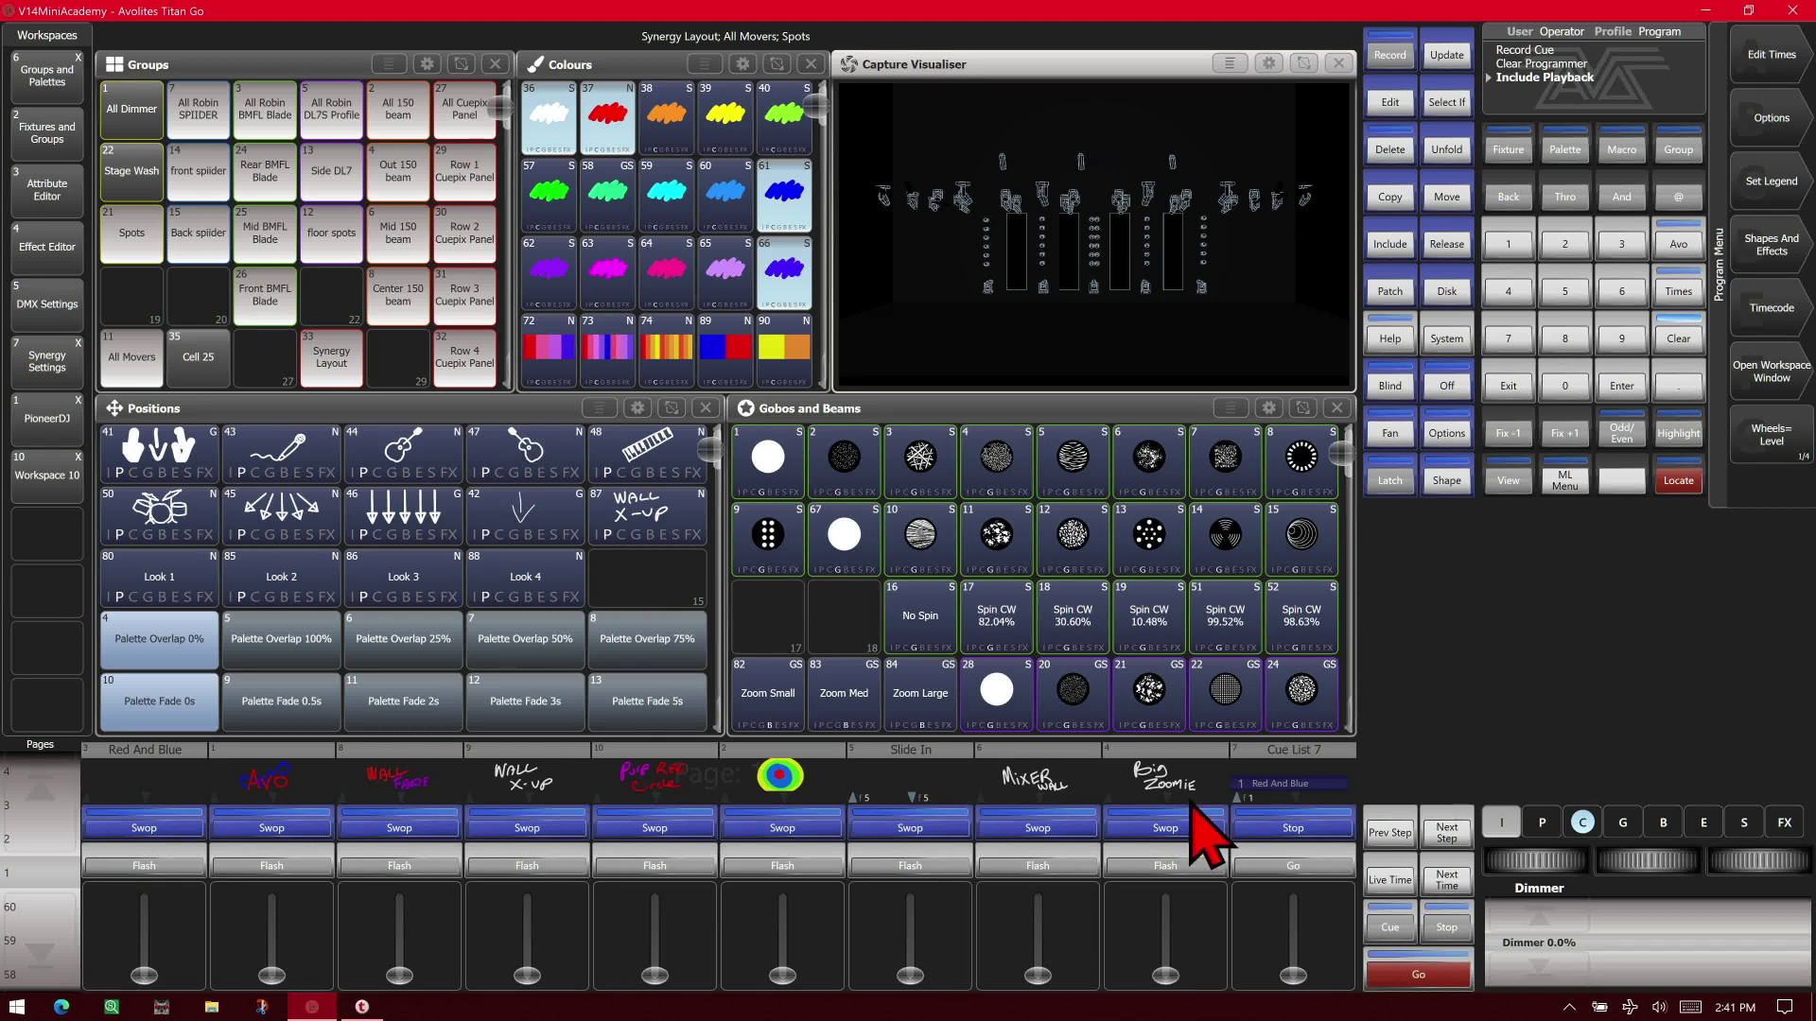
pyautogui.click(1396, 252)
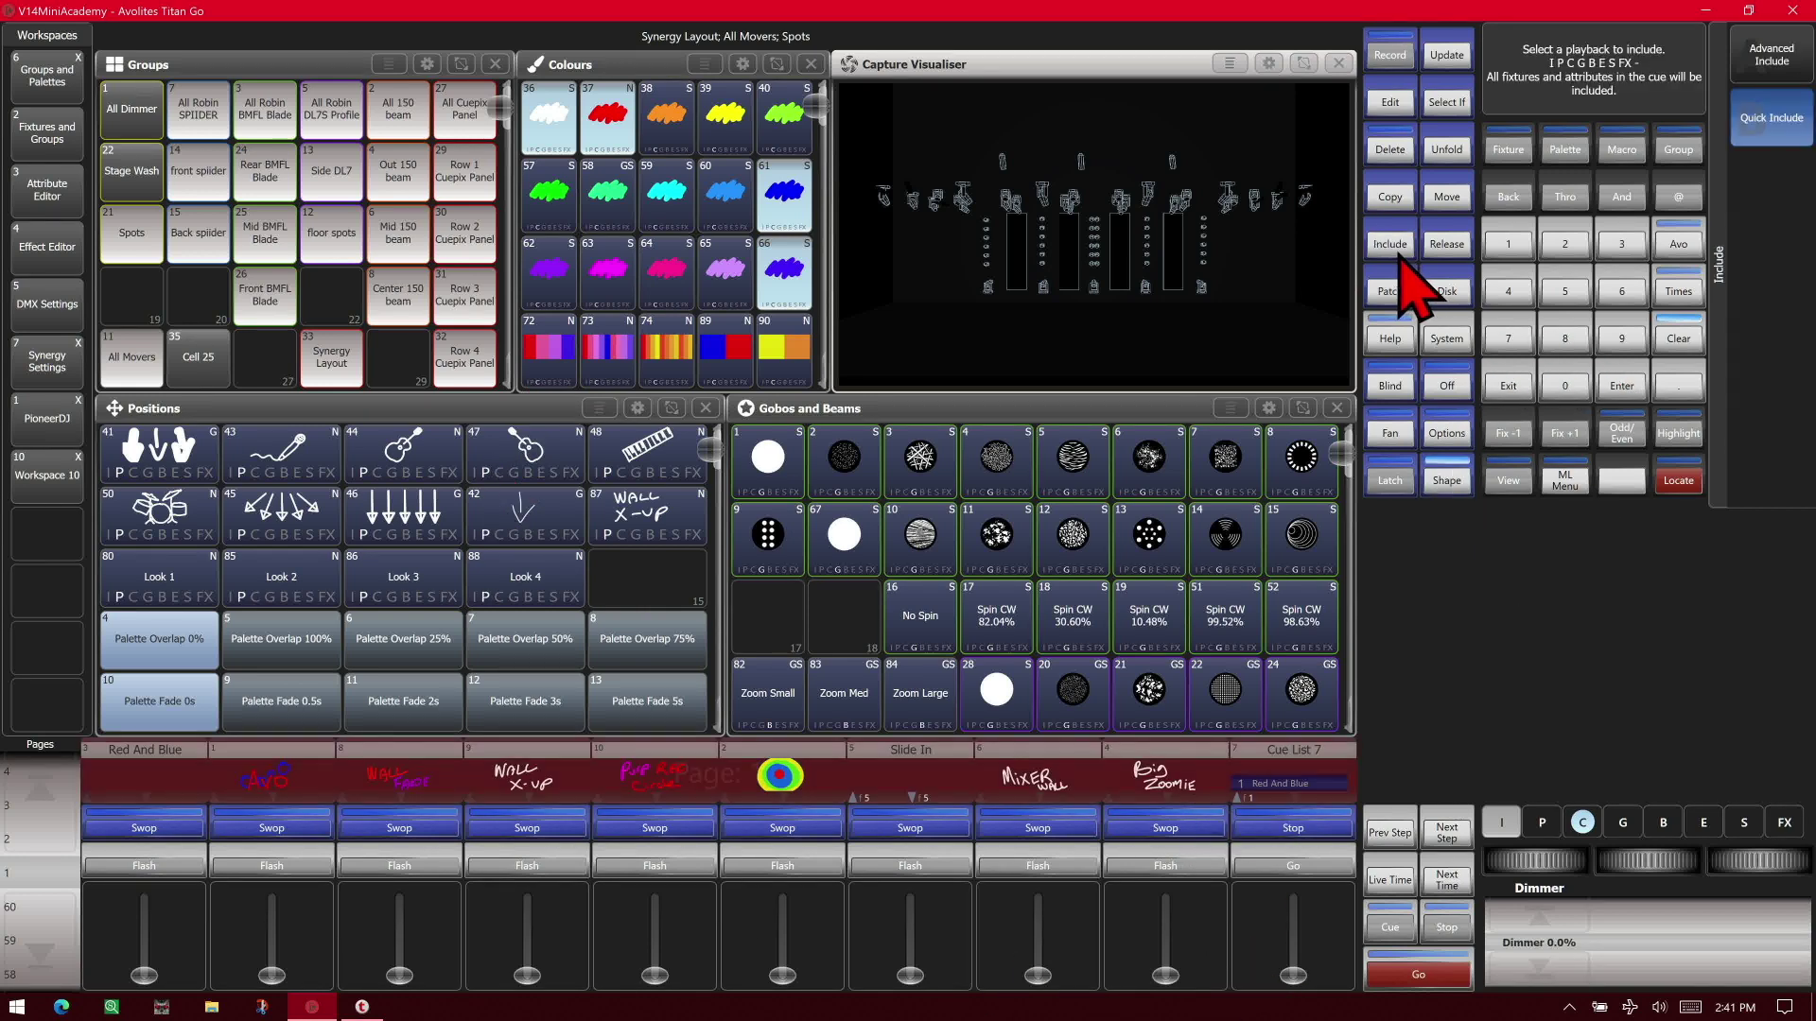
pyautogui.click(1539, 827)
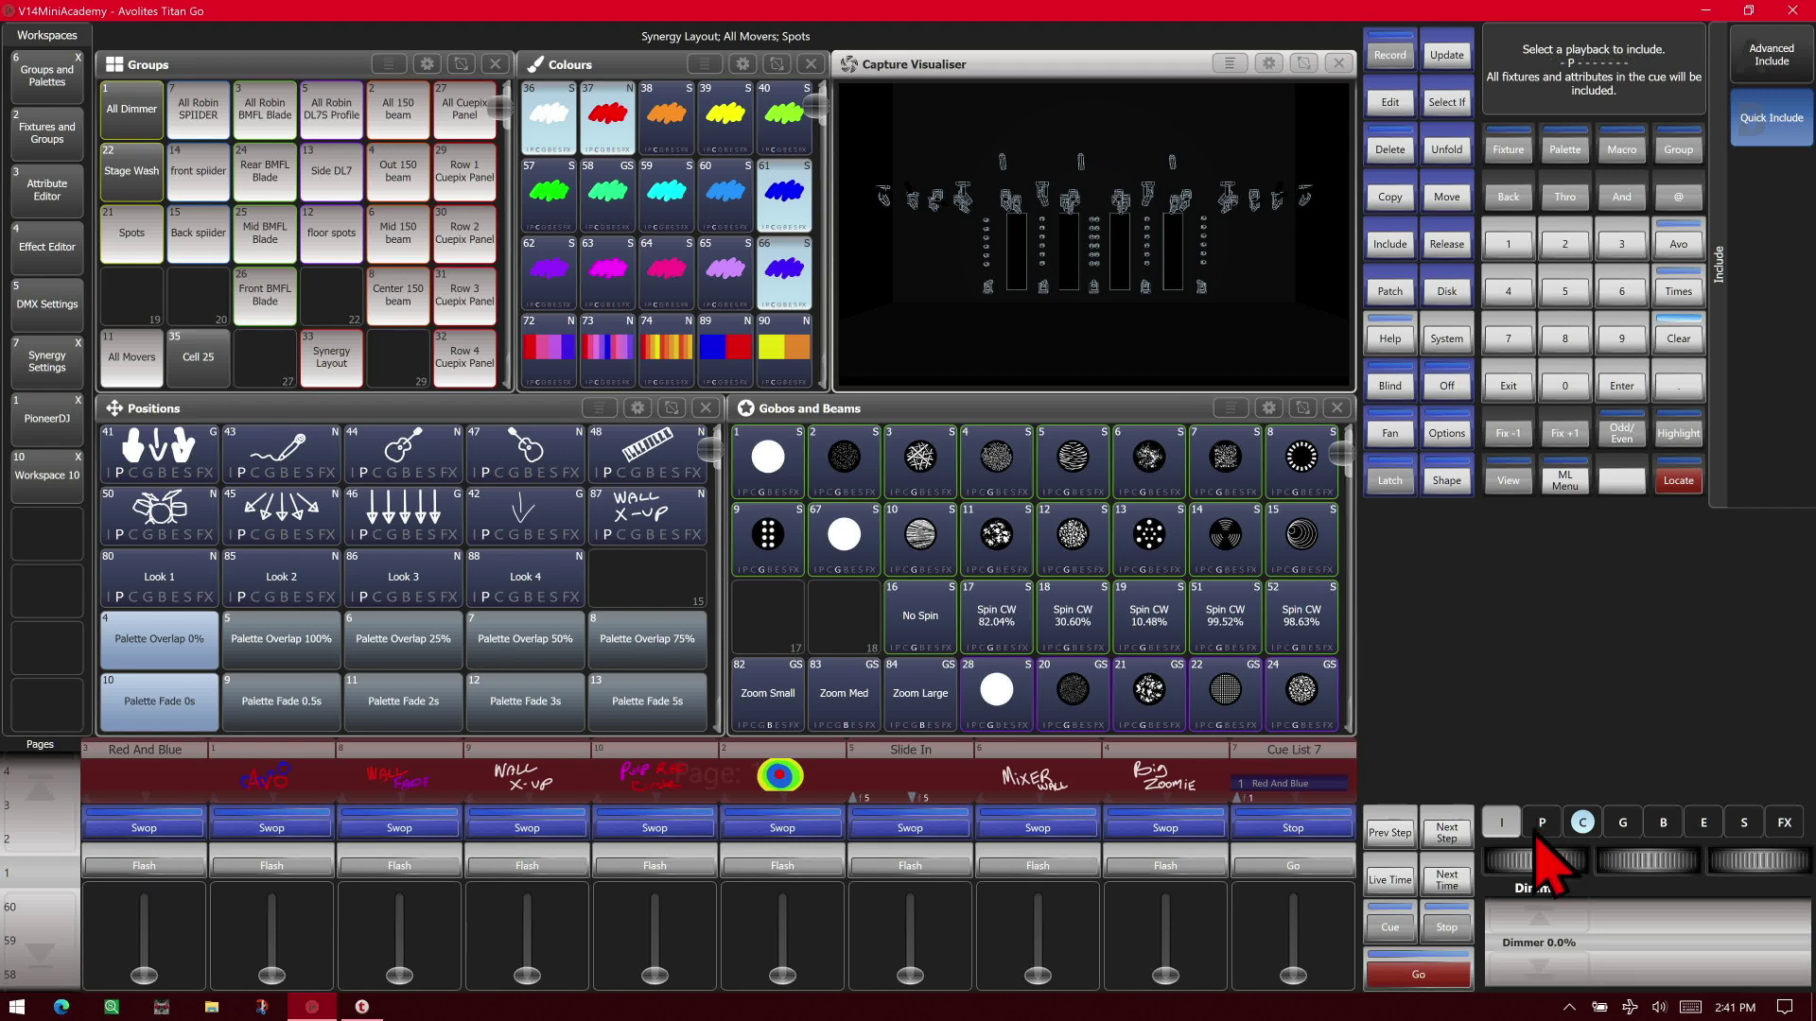
pyautogui.click(1496, 823)
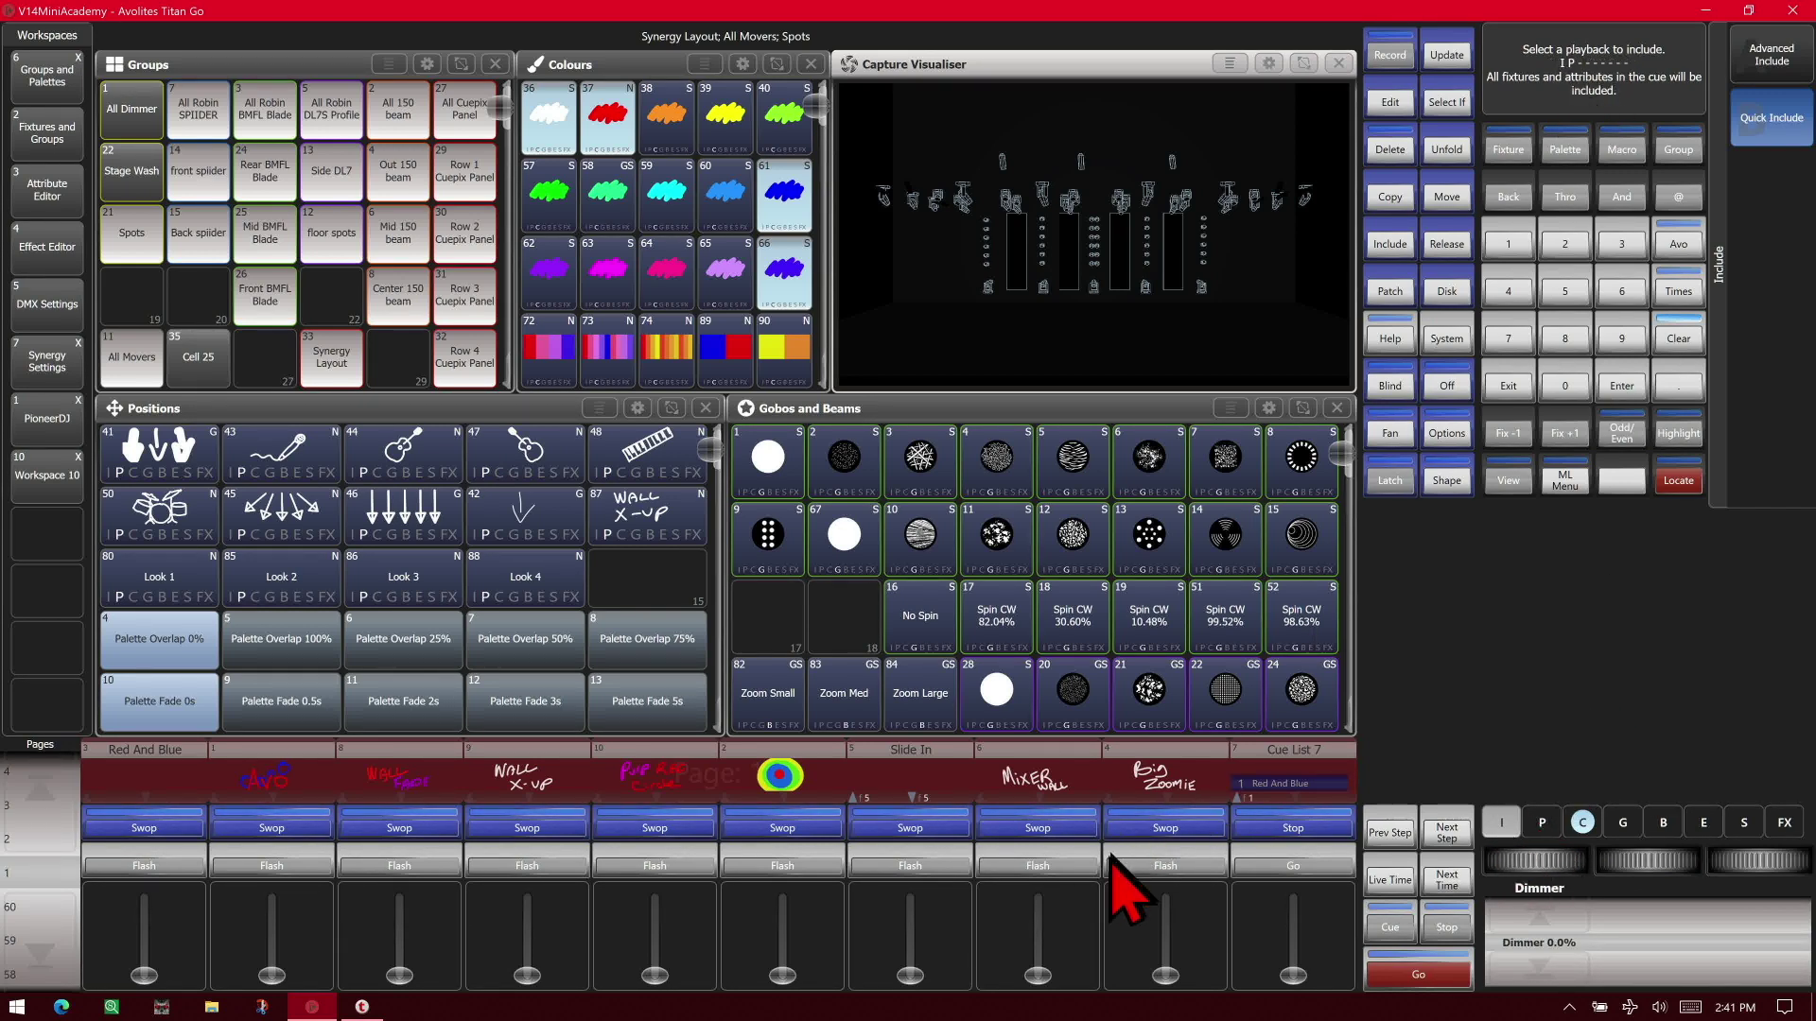
pyautogui.click(1144, 861)
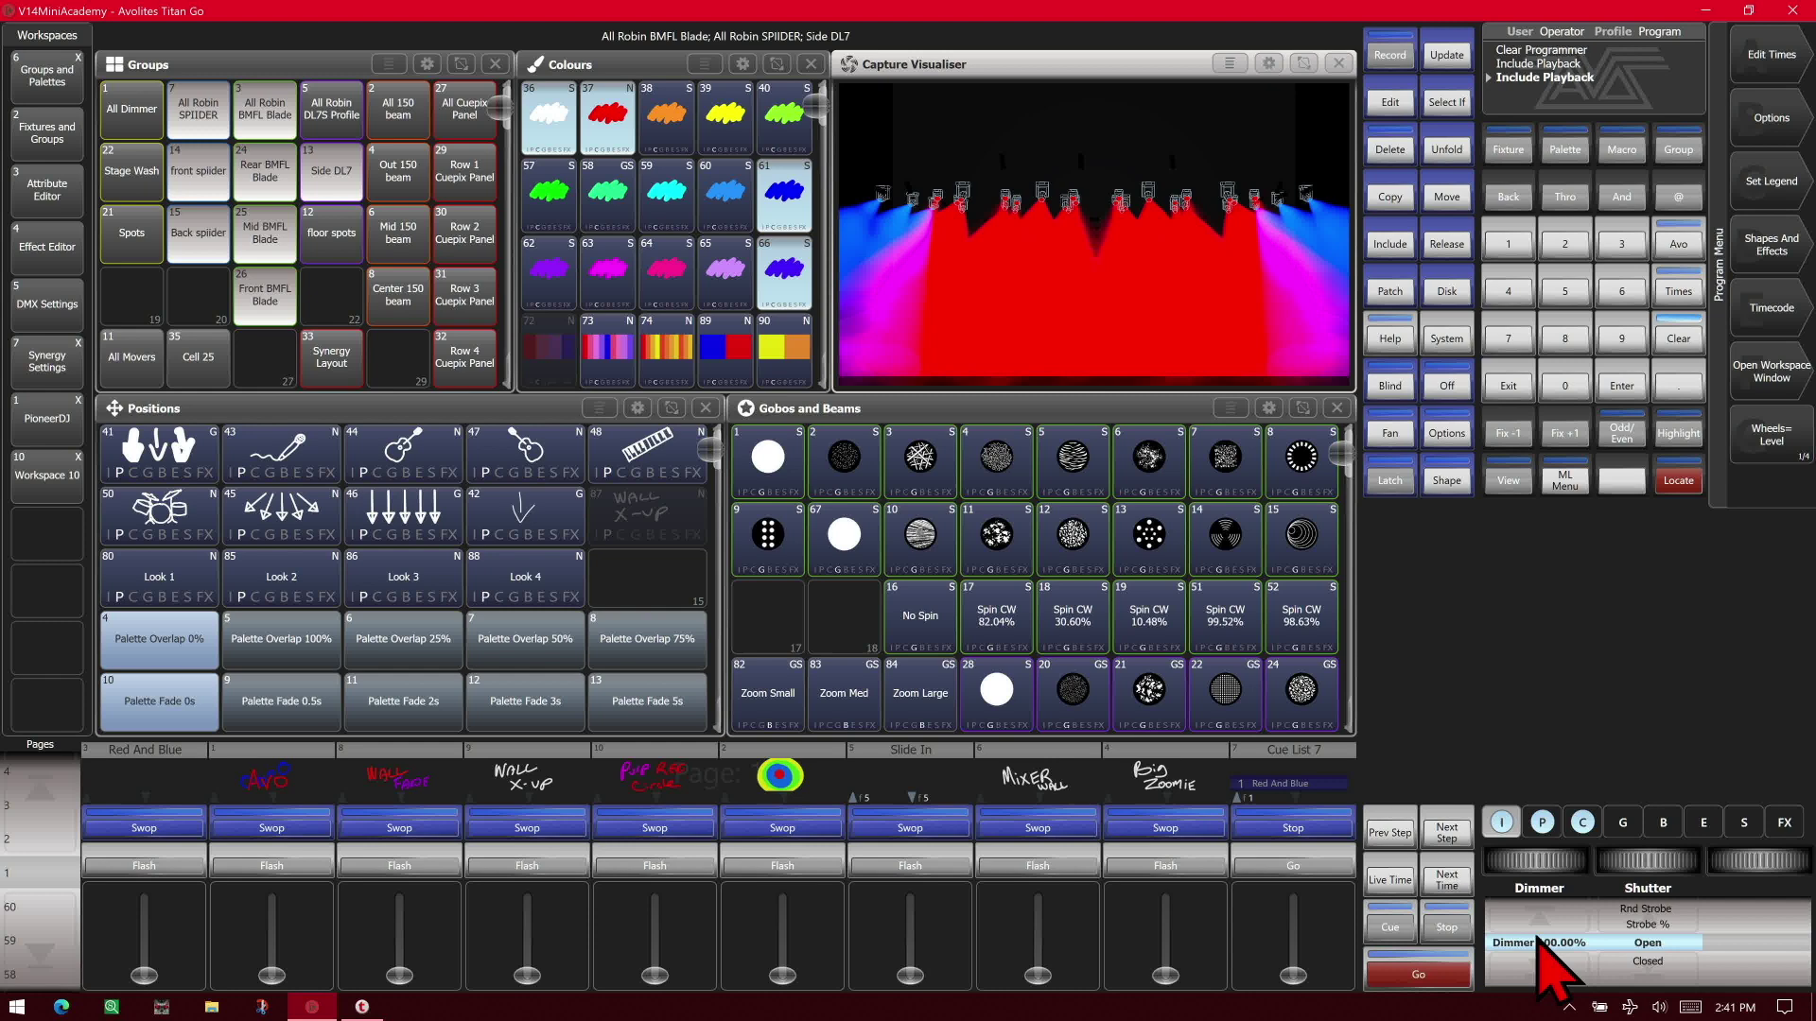
pyautogui.press('Escape')
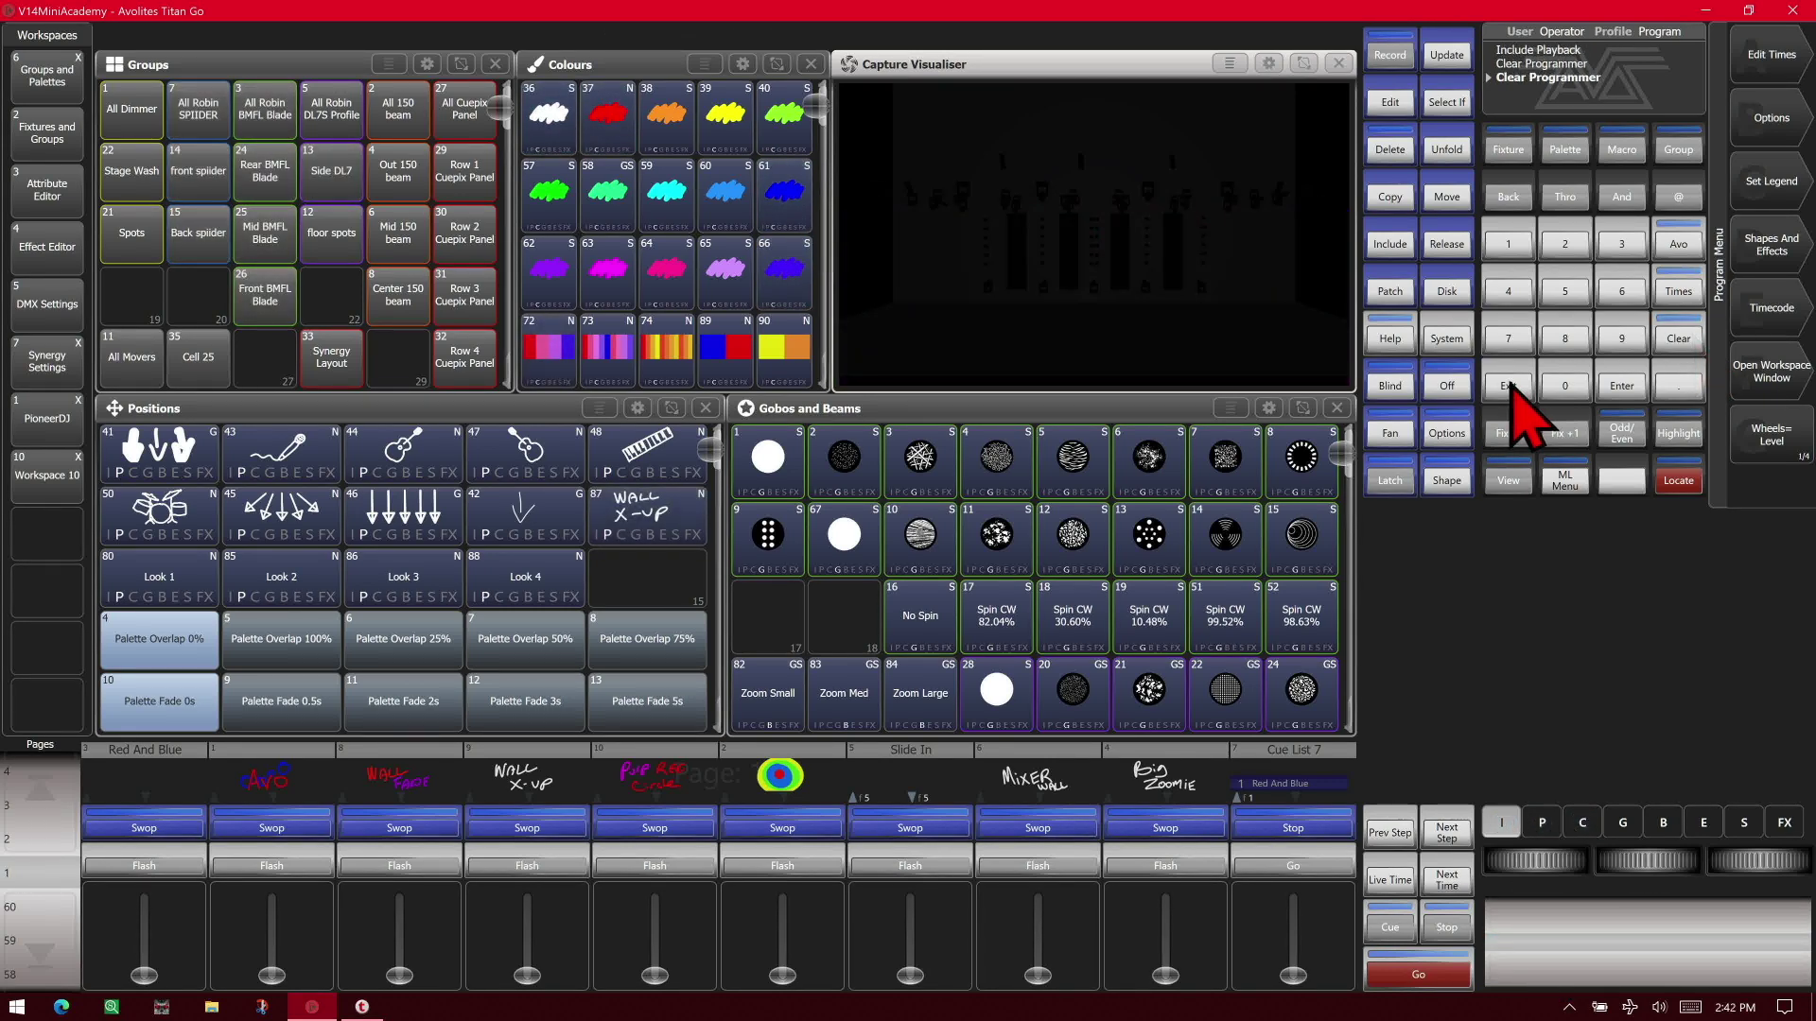
# Step: Include only the All Robin BMFL Blade fixtures from the Red And Blue playback
pyautogui.click(1388, 244)
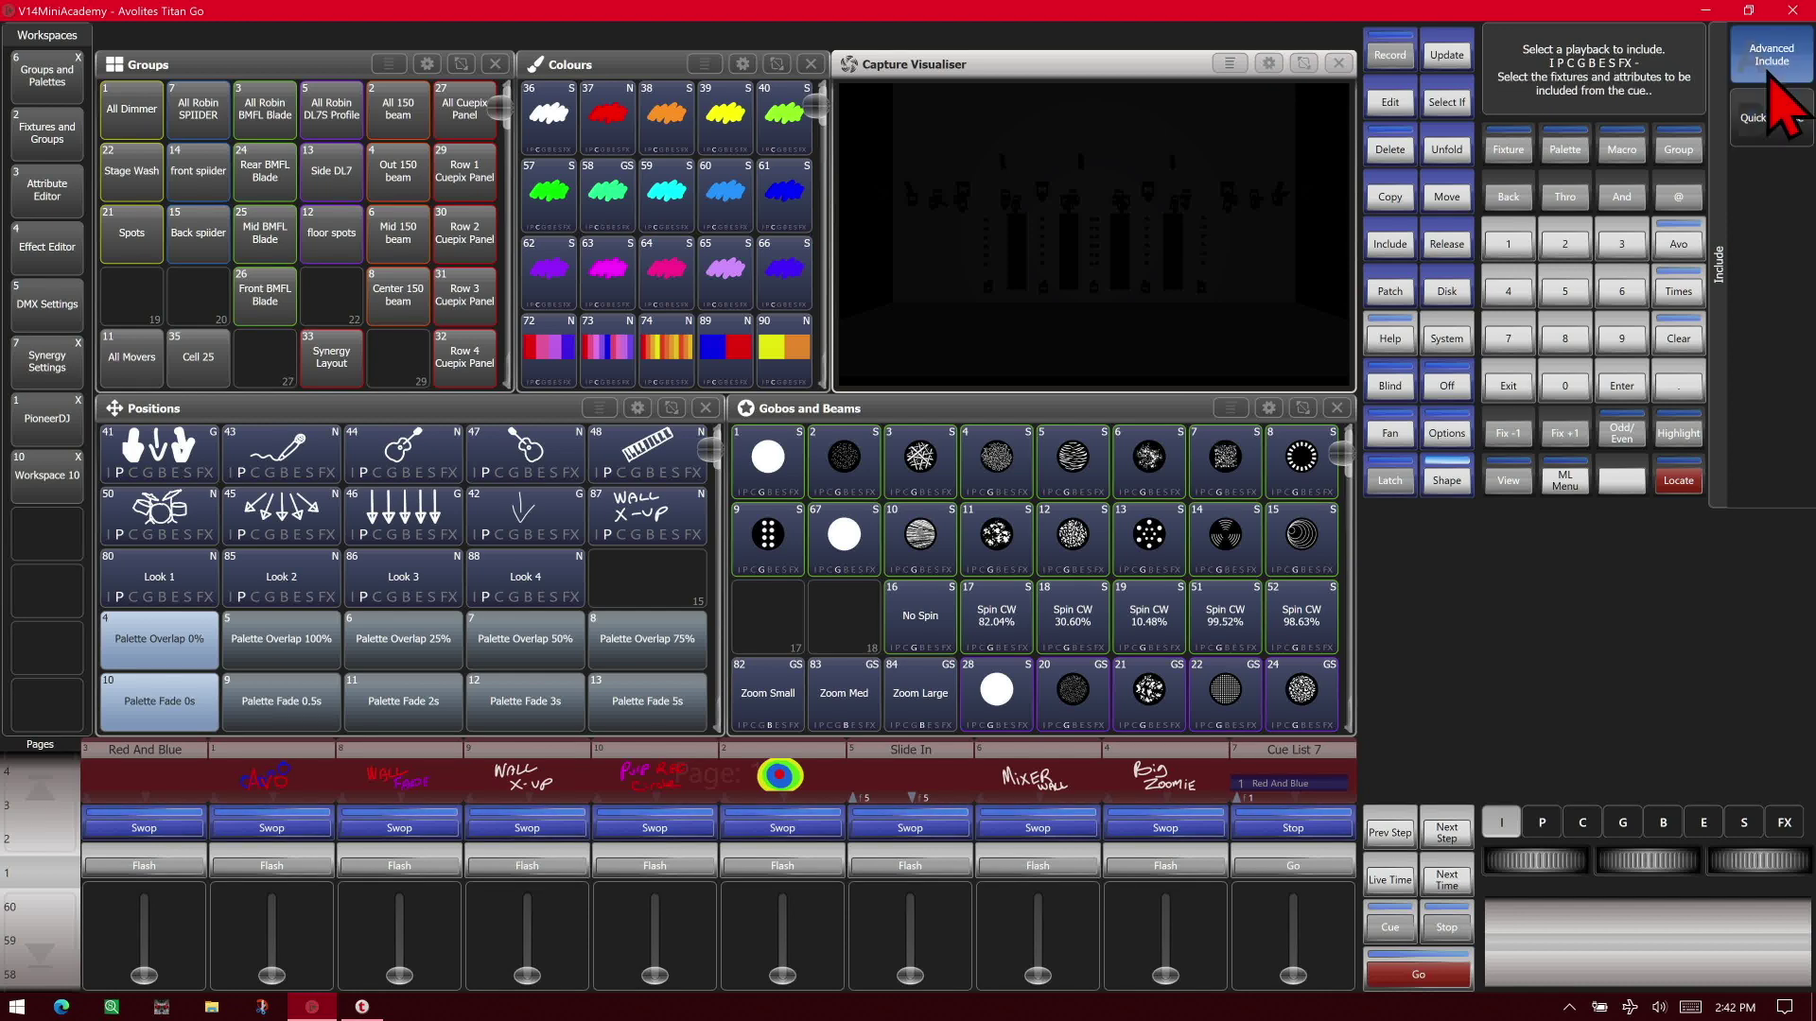
pyautogui.click(185, 832)
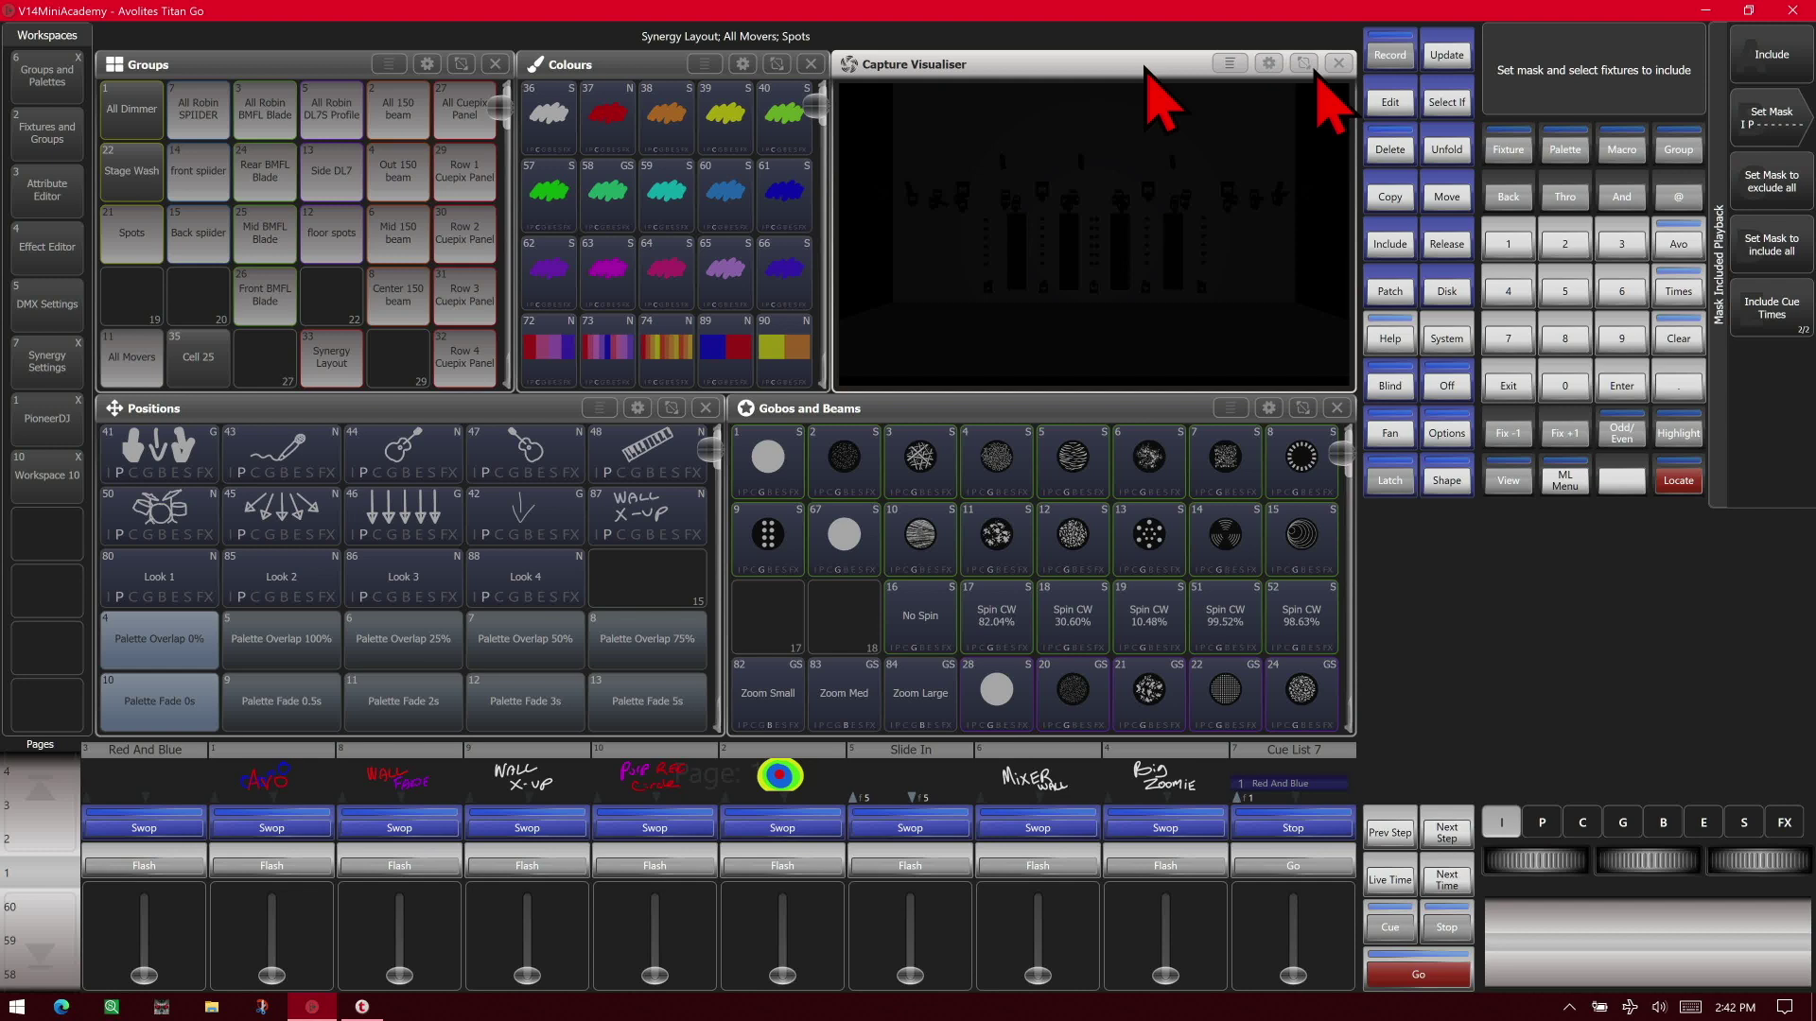
pyautogui.click(271, 113)
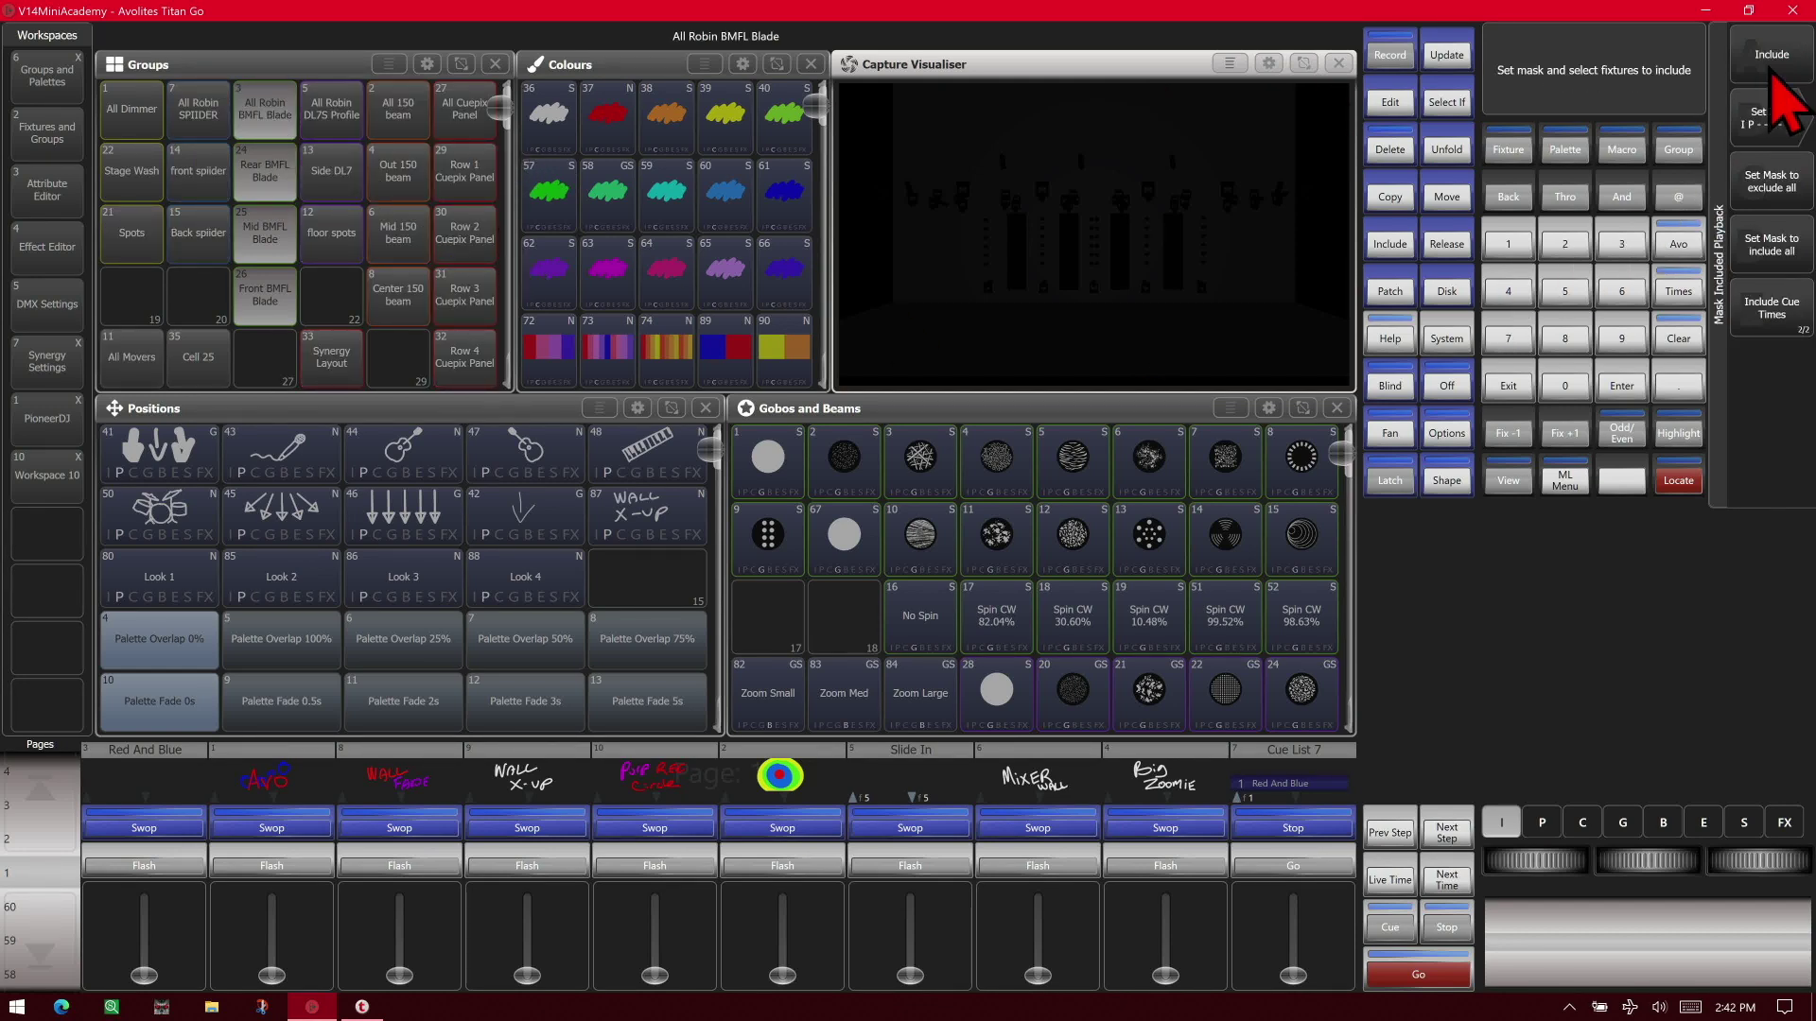
pyautogui.click(1774, 72)
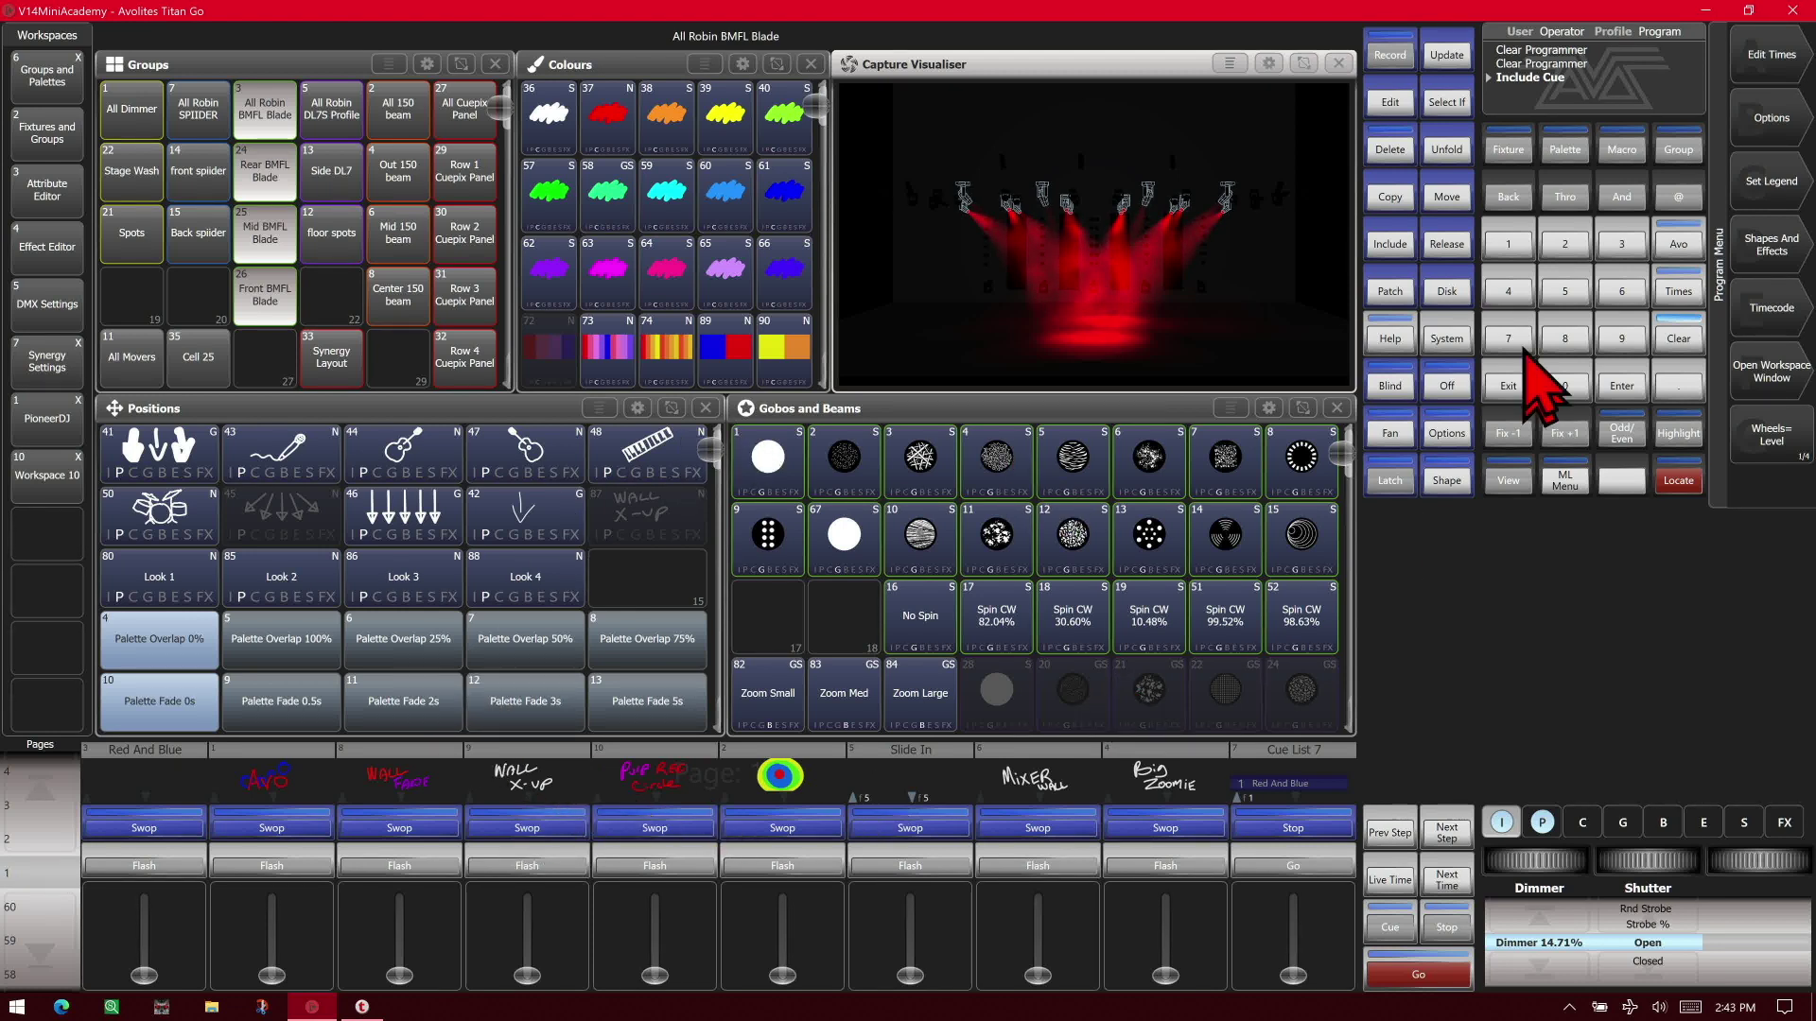
# Step: Include just the All 150 beam group from the Wall X-Up playback
pyautogui.click(1389, 244)
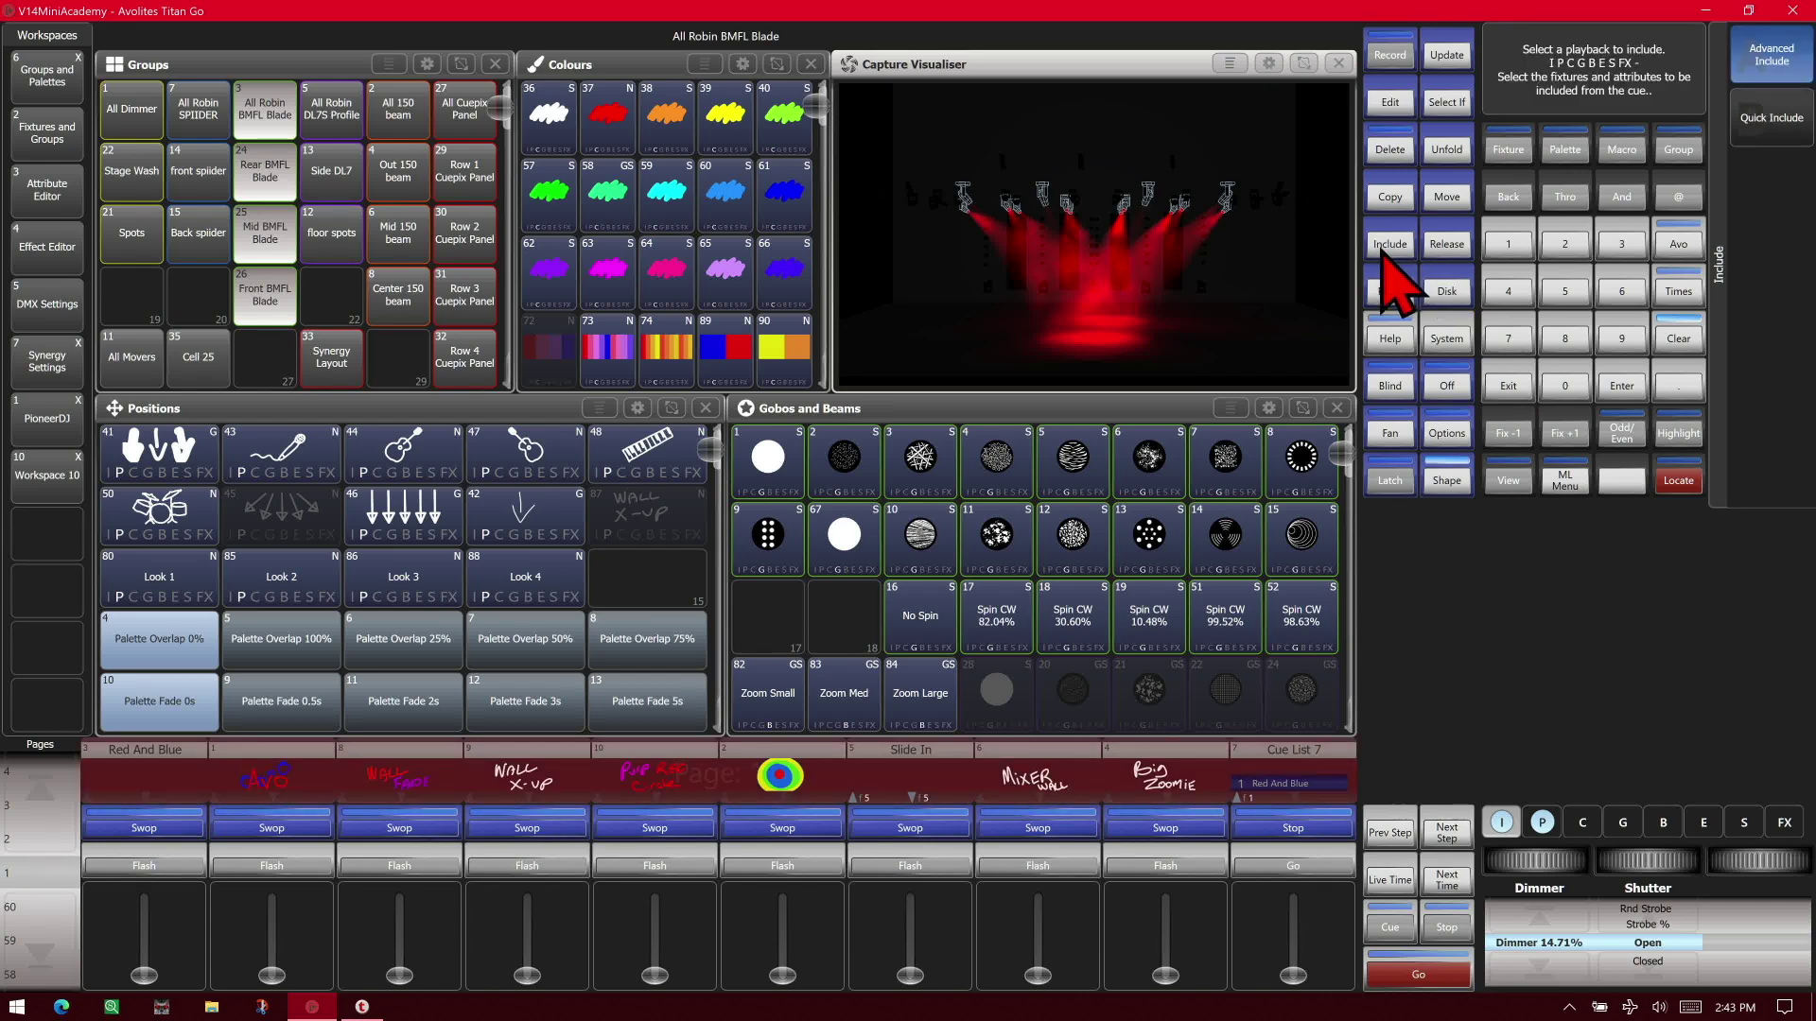
pyautogui.click(553, 823)
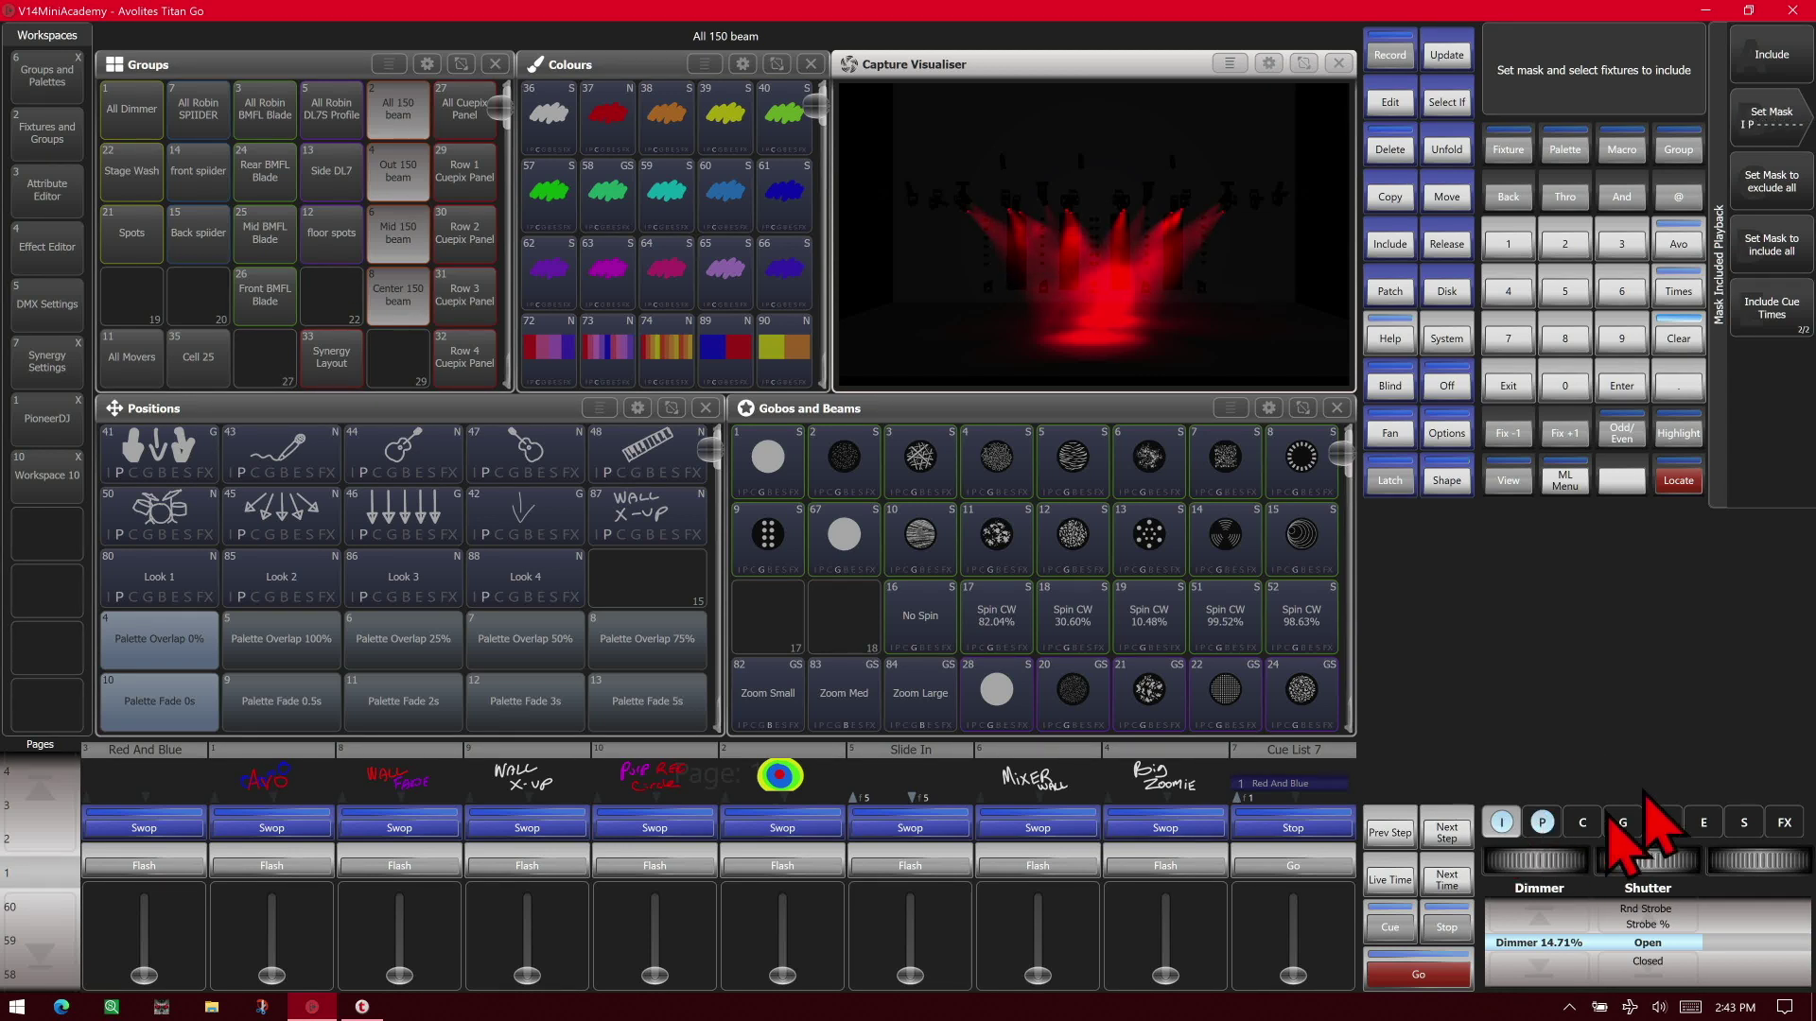
pyautogui.click(407, 127)
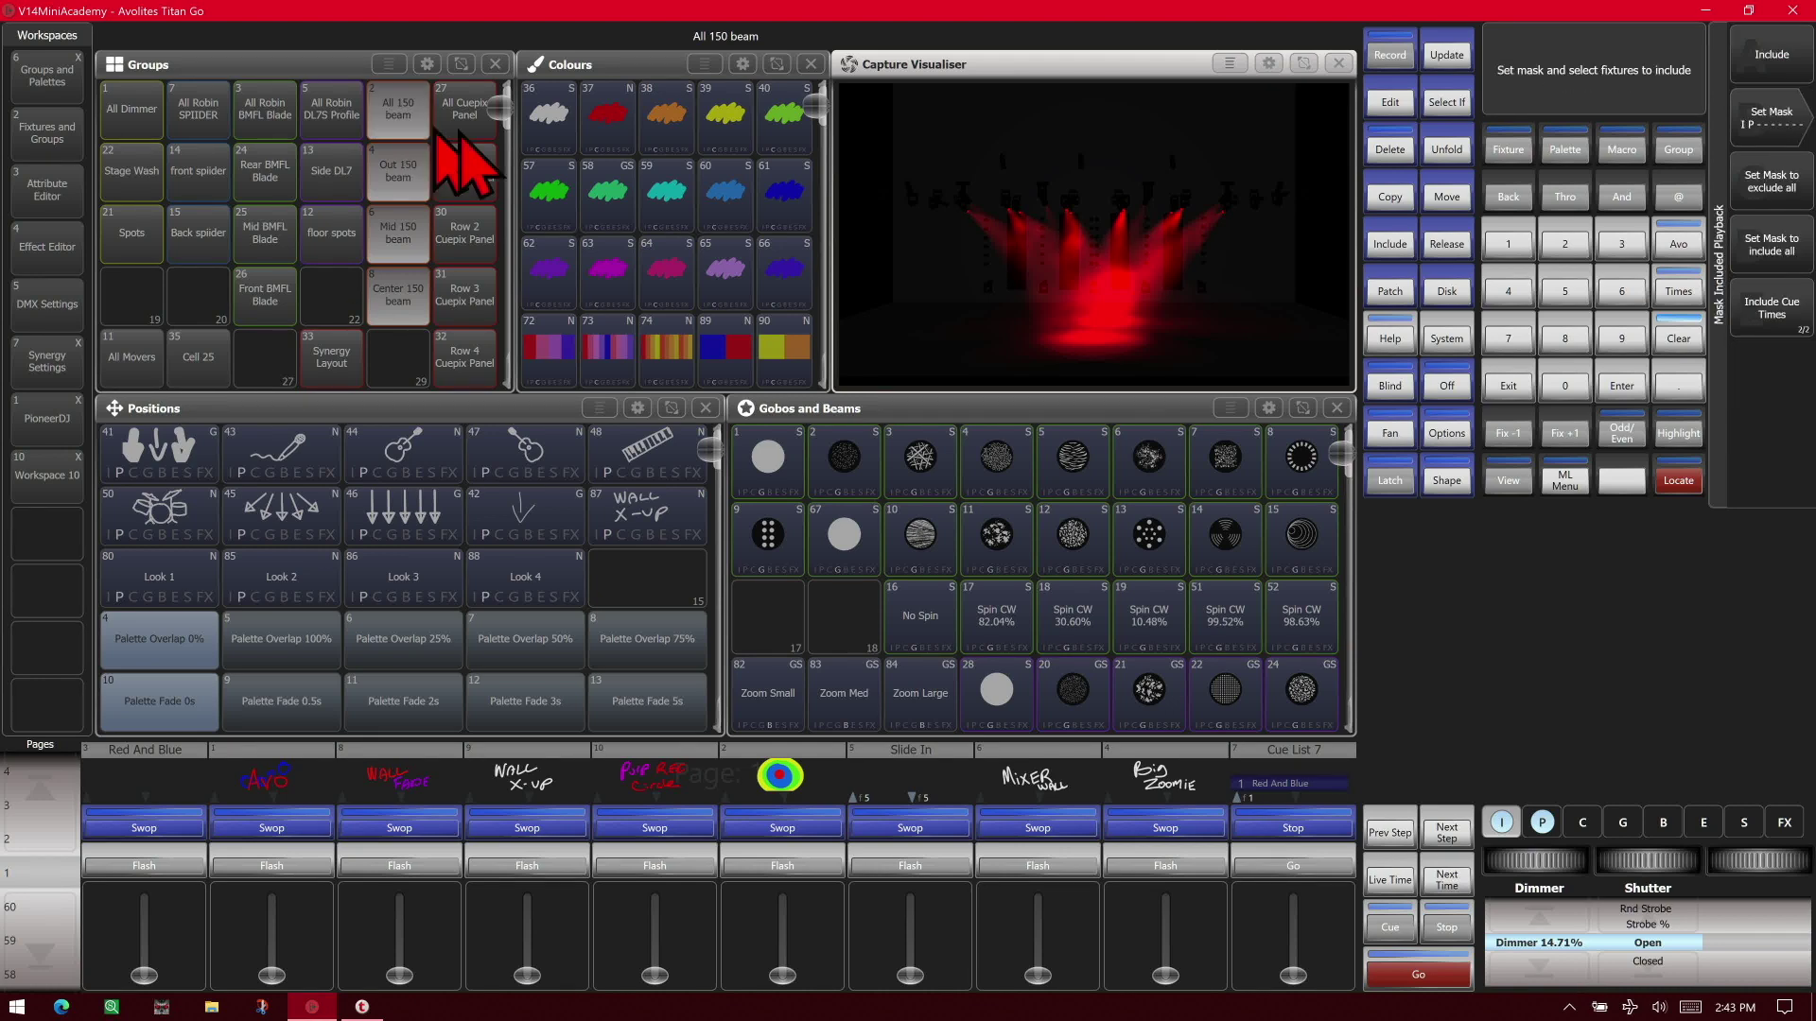
pyautogui.click(1773, 76)
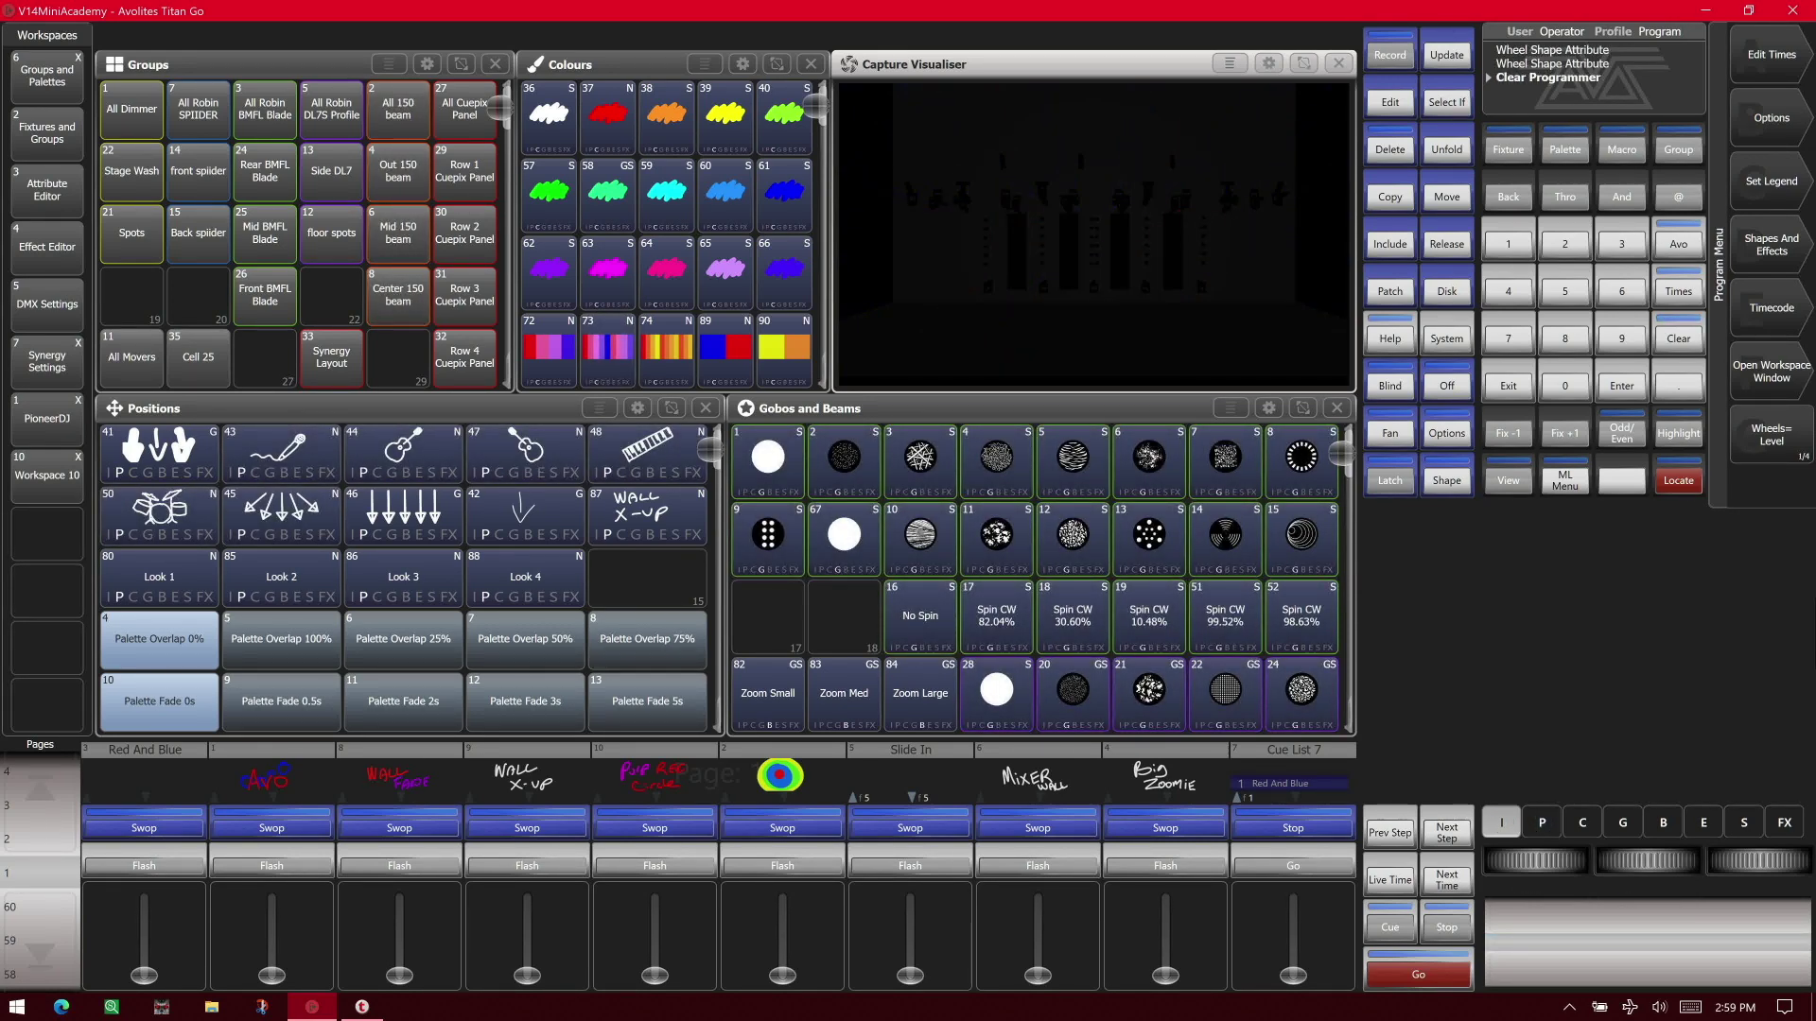
# Step: Quick Include the whole Mixer Wall playback and set its effect size to 5.6%
pyautogui.click(1390, 244)
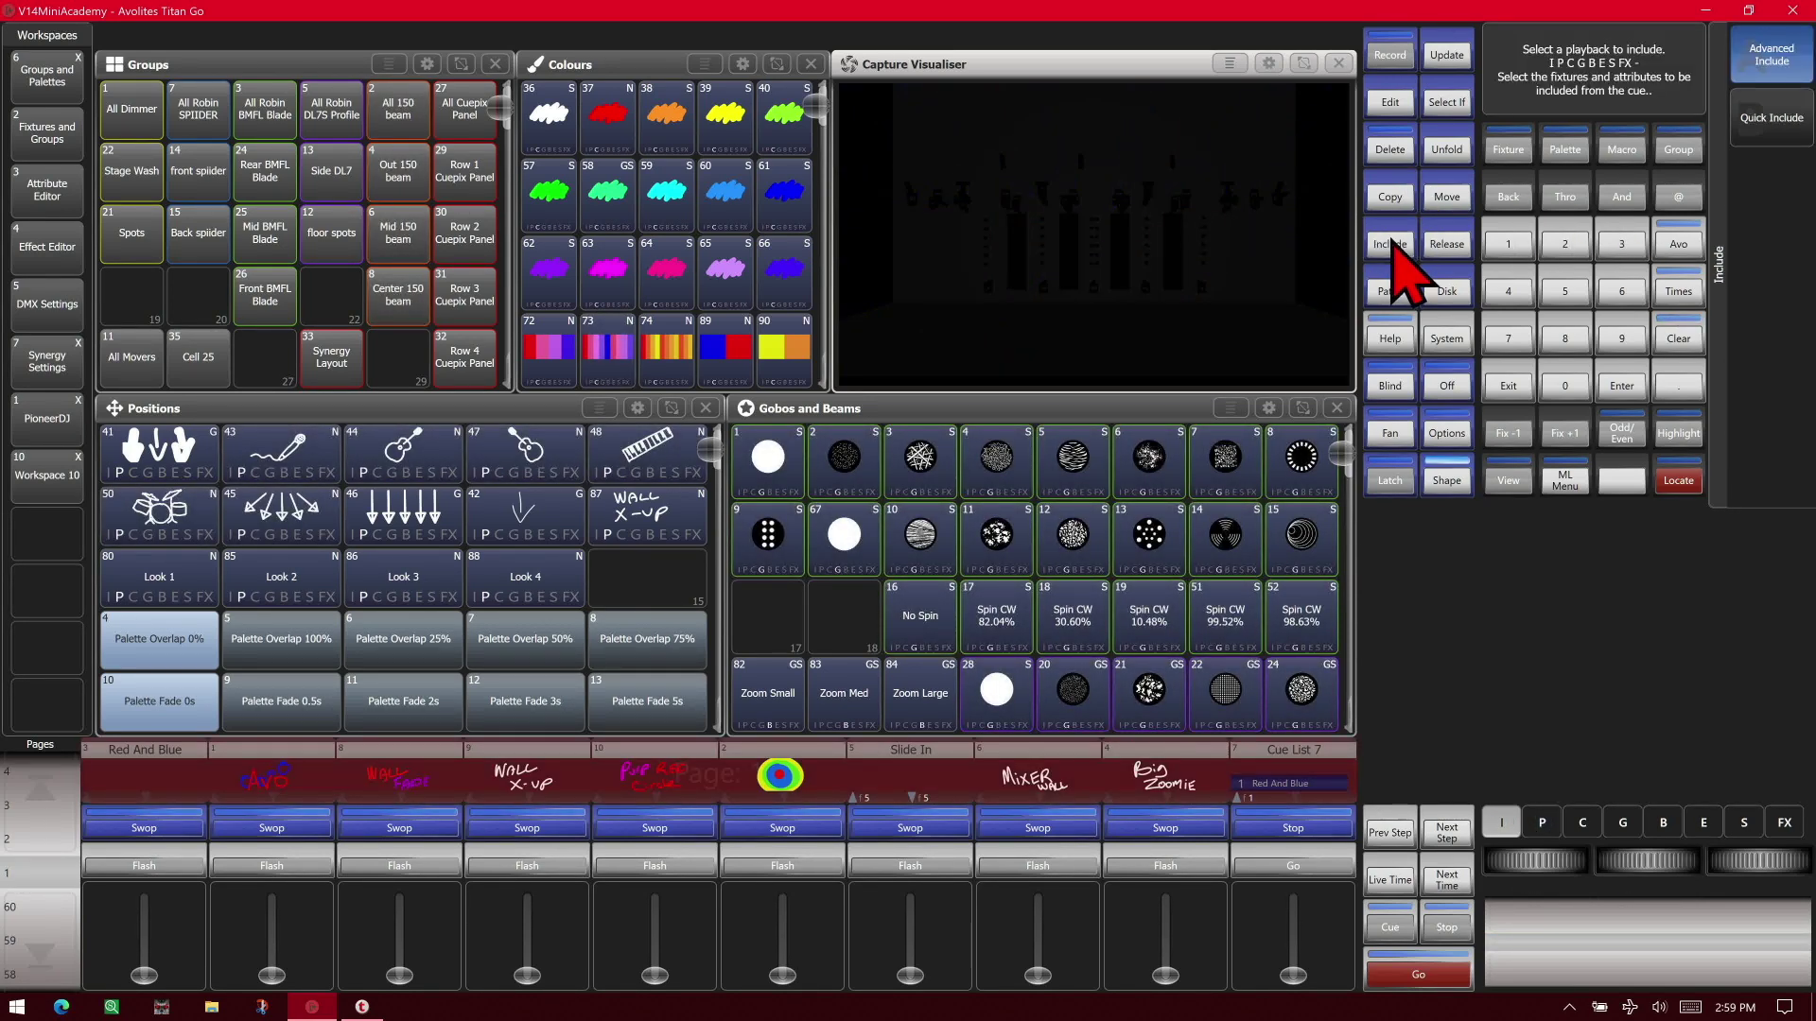
pyautogui.click(1748, 118)
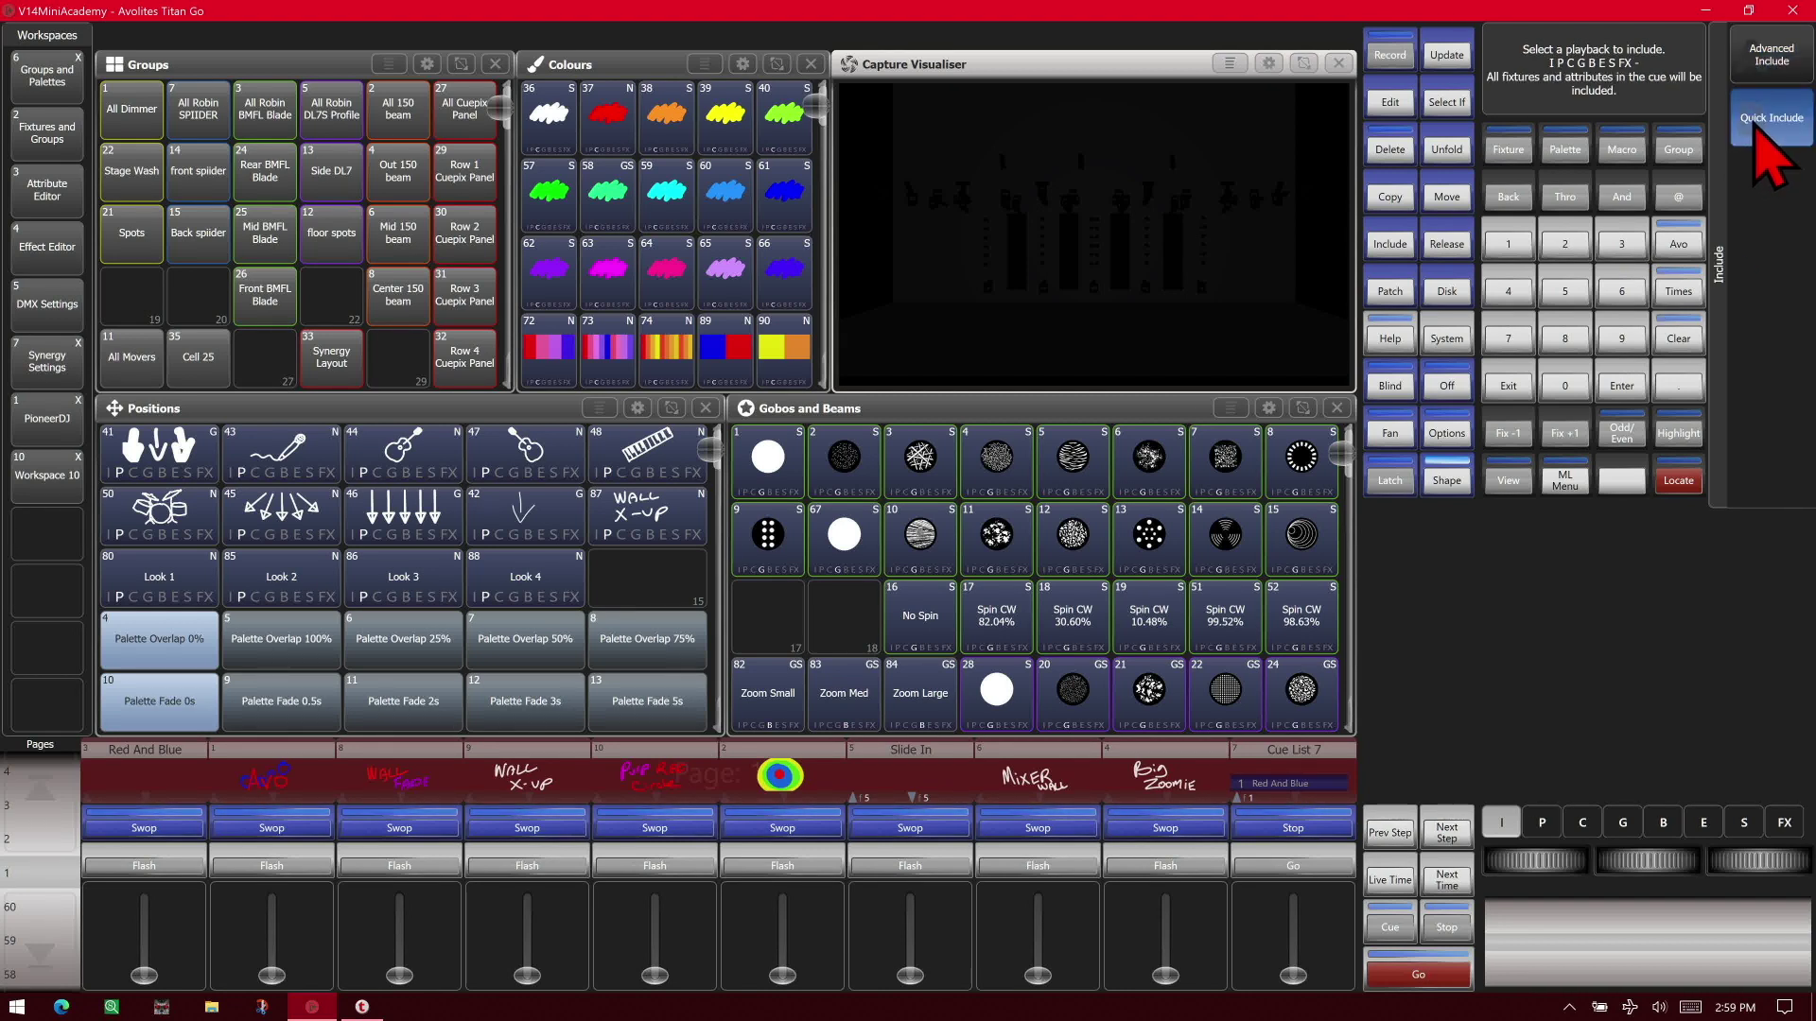
pyautogui.click(1071, 826)
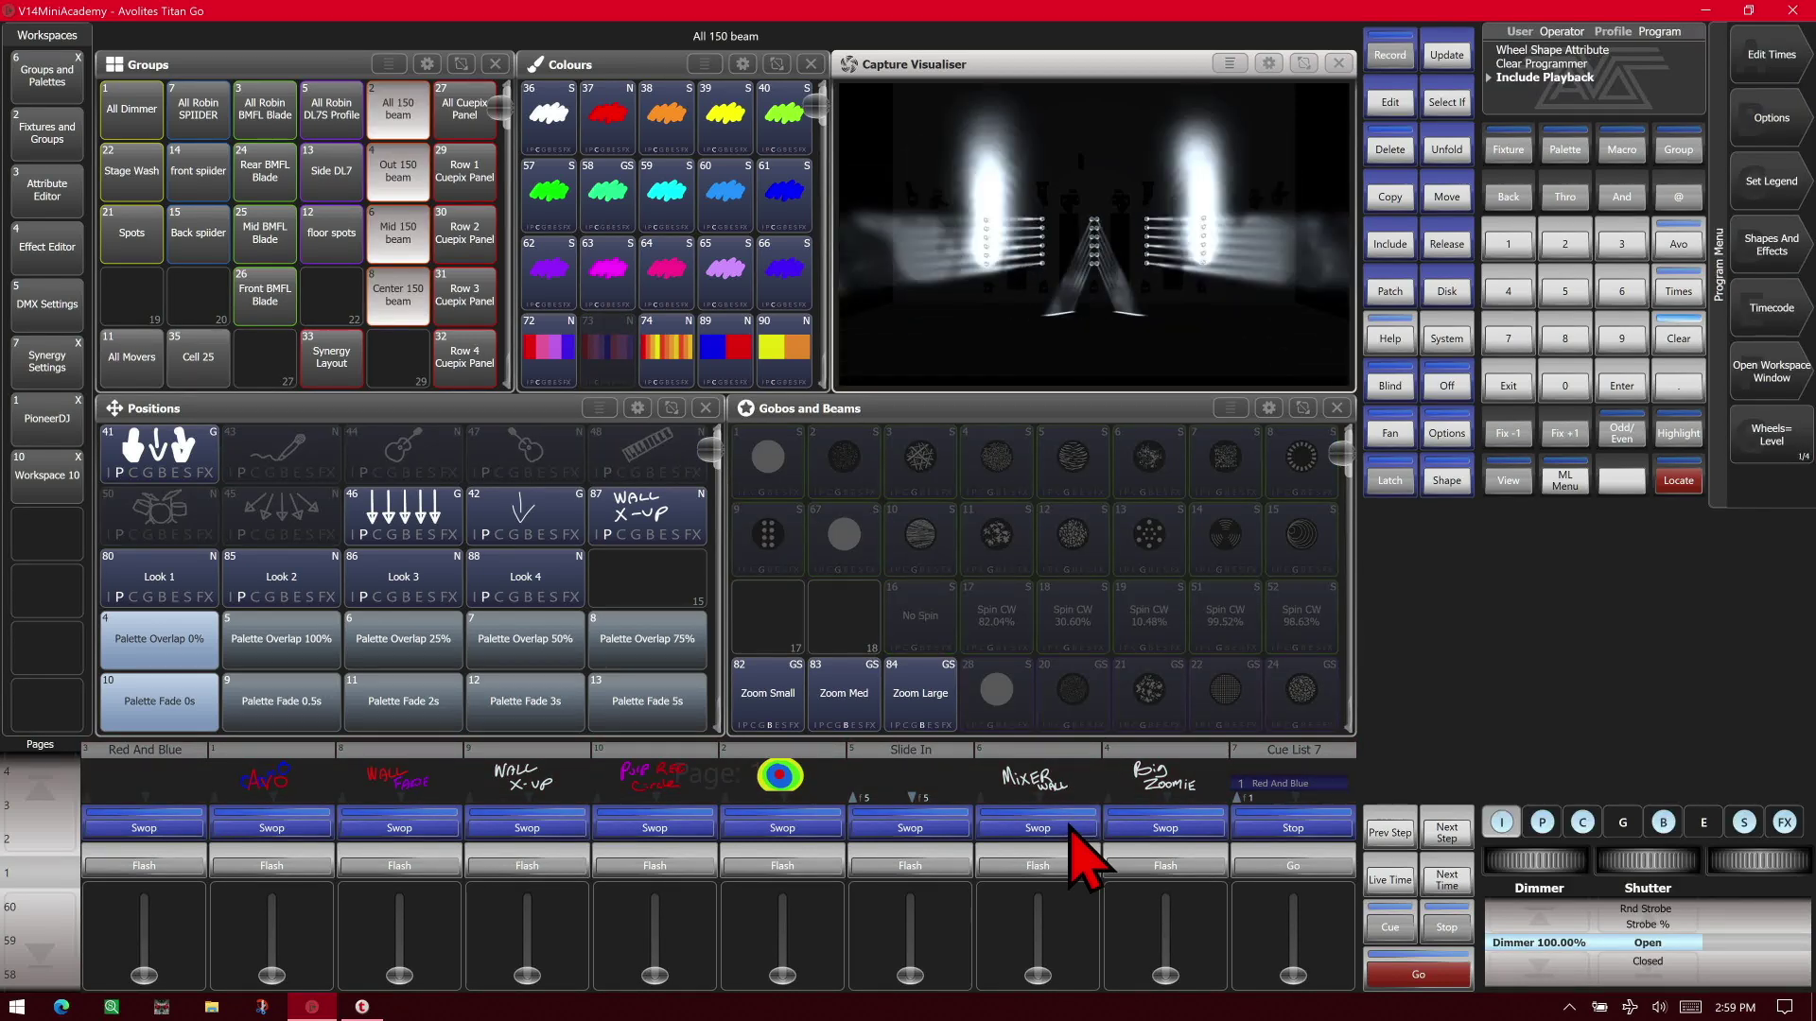
pyautogui.click(1785, 822)
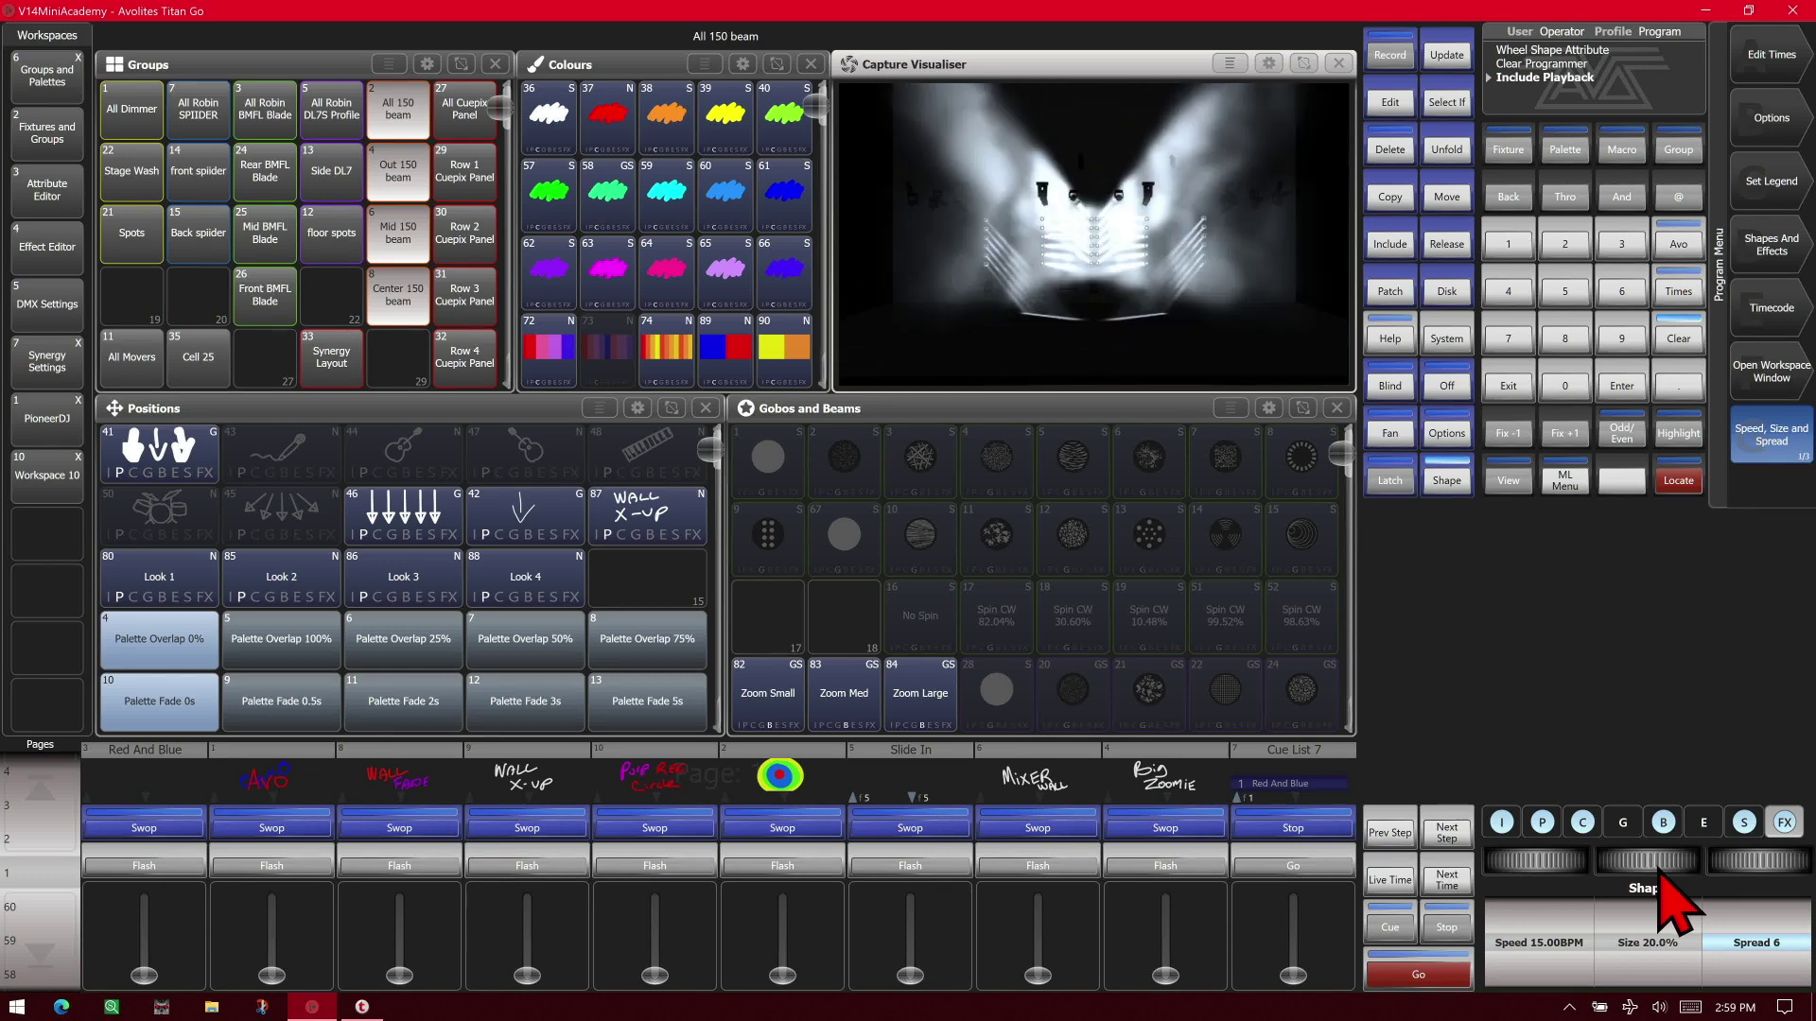
pyautogui.scroll(2, 1657, 863)
pyautogui.scroll(-5, 1648, 861)
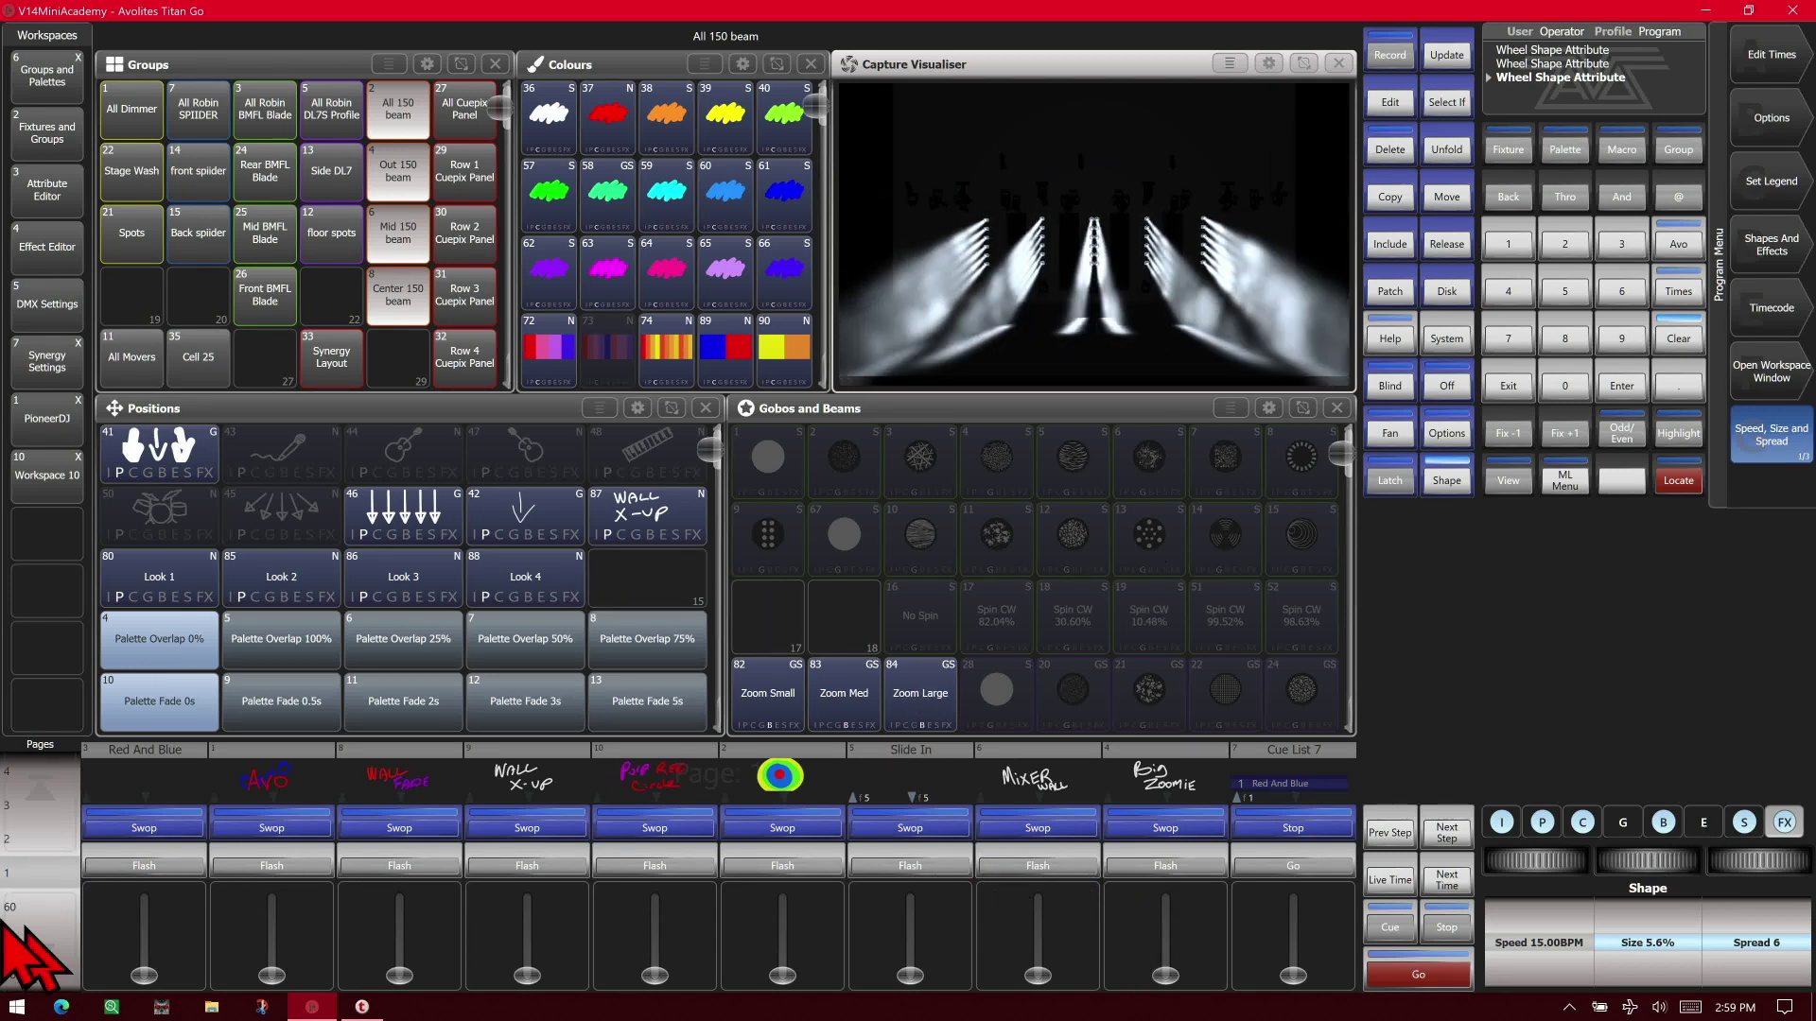
# Step: Record the look as Cue 20 on a page 2 playback, clear, and raise its fader
pyautogui.click(32, 835)
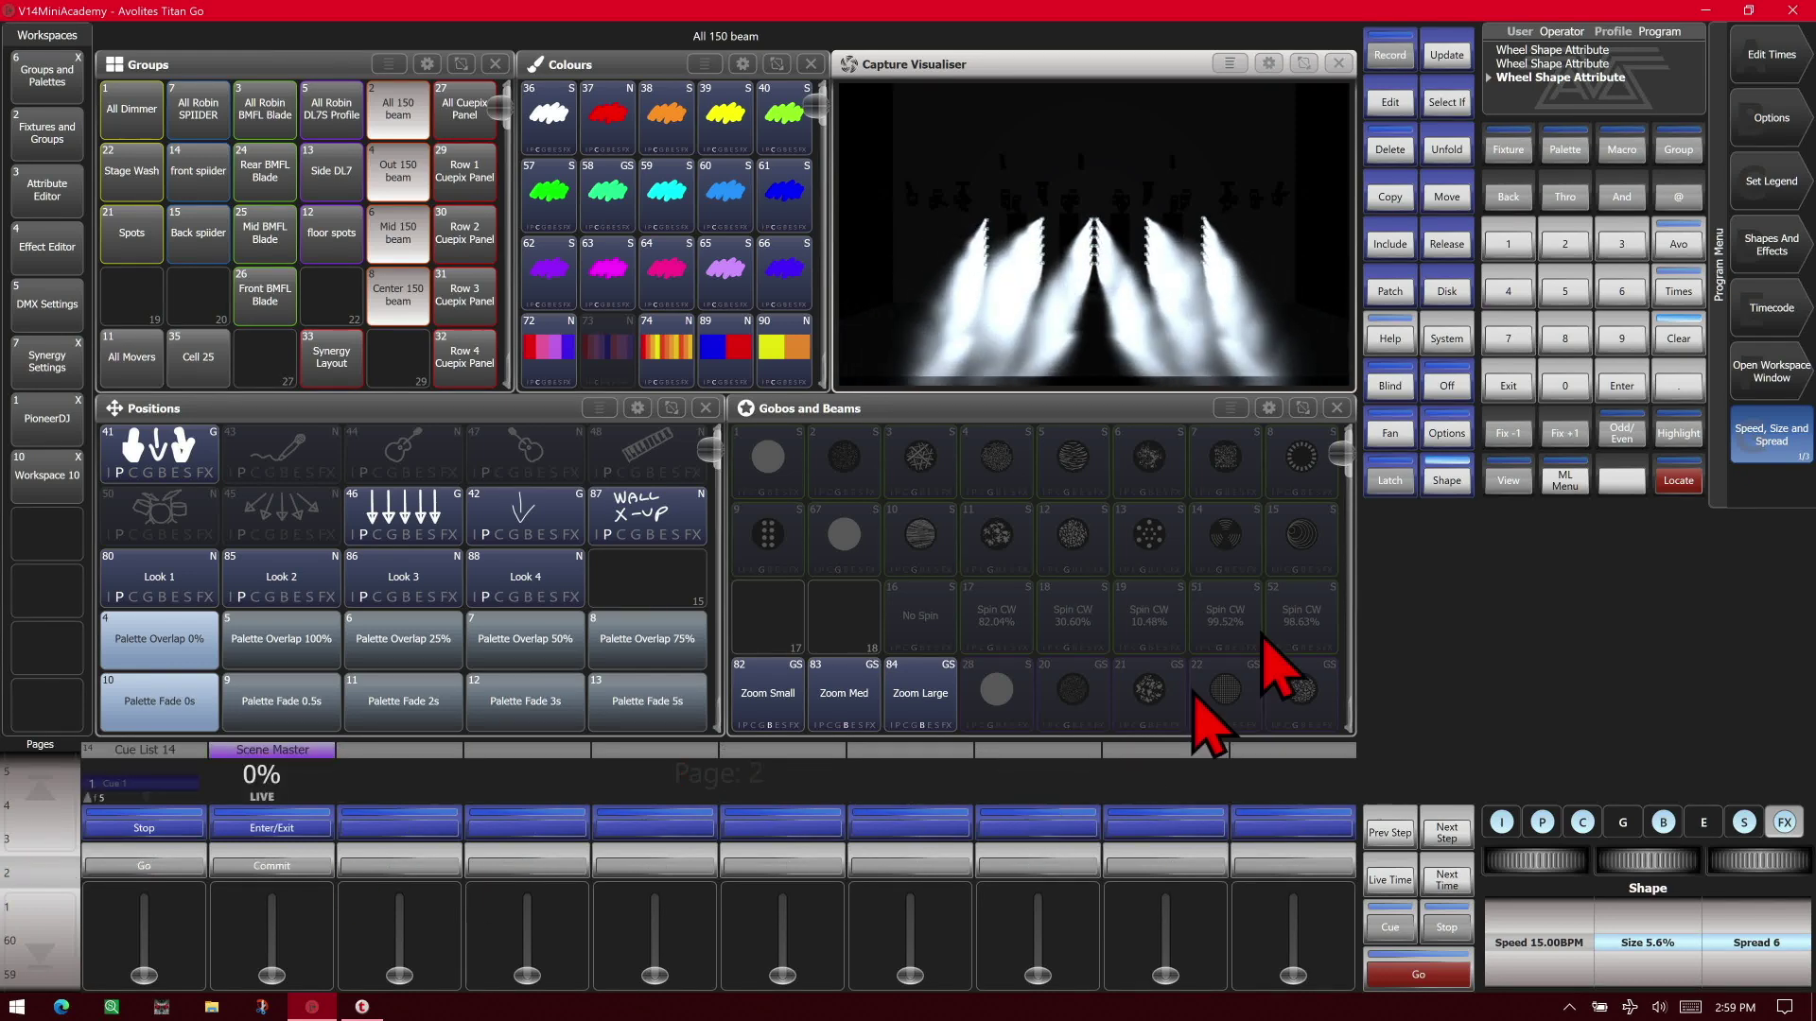
pyautogui.click(1386, 57)
pyautogui.click(1199, 830)
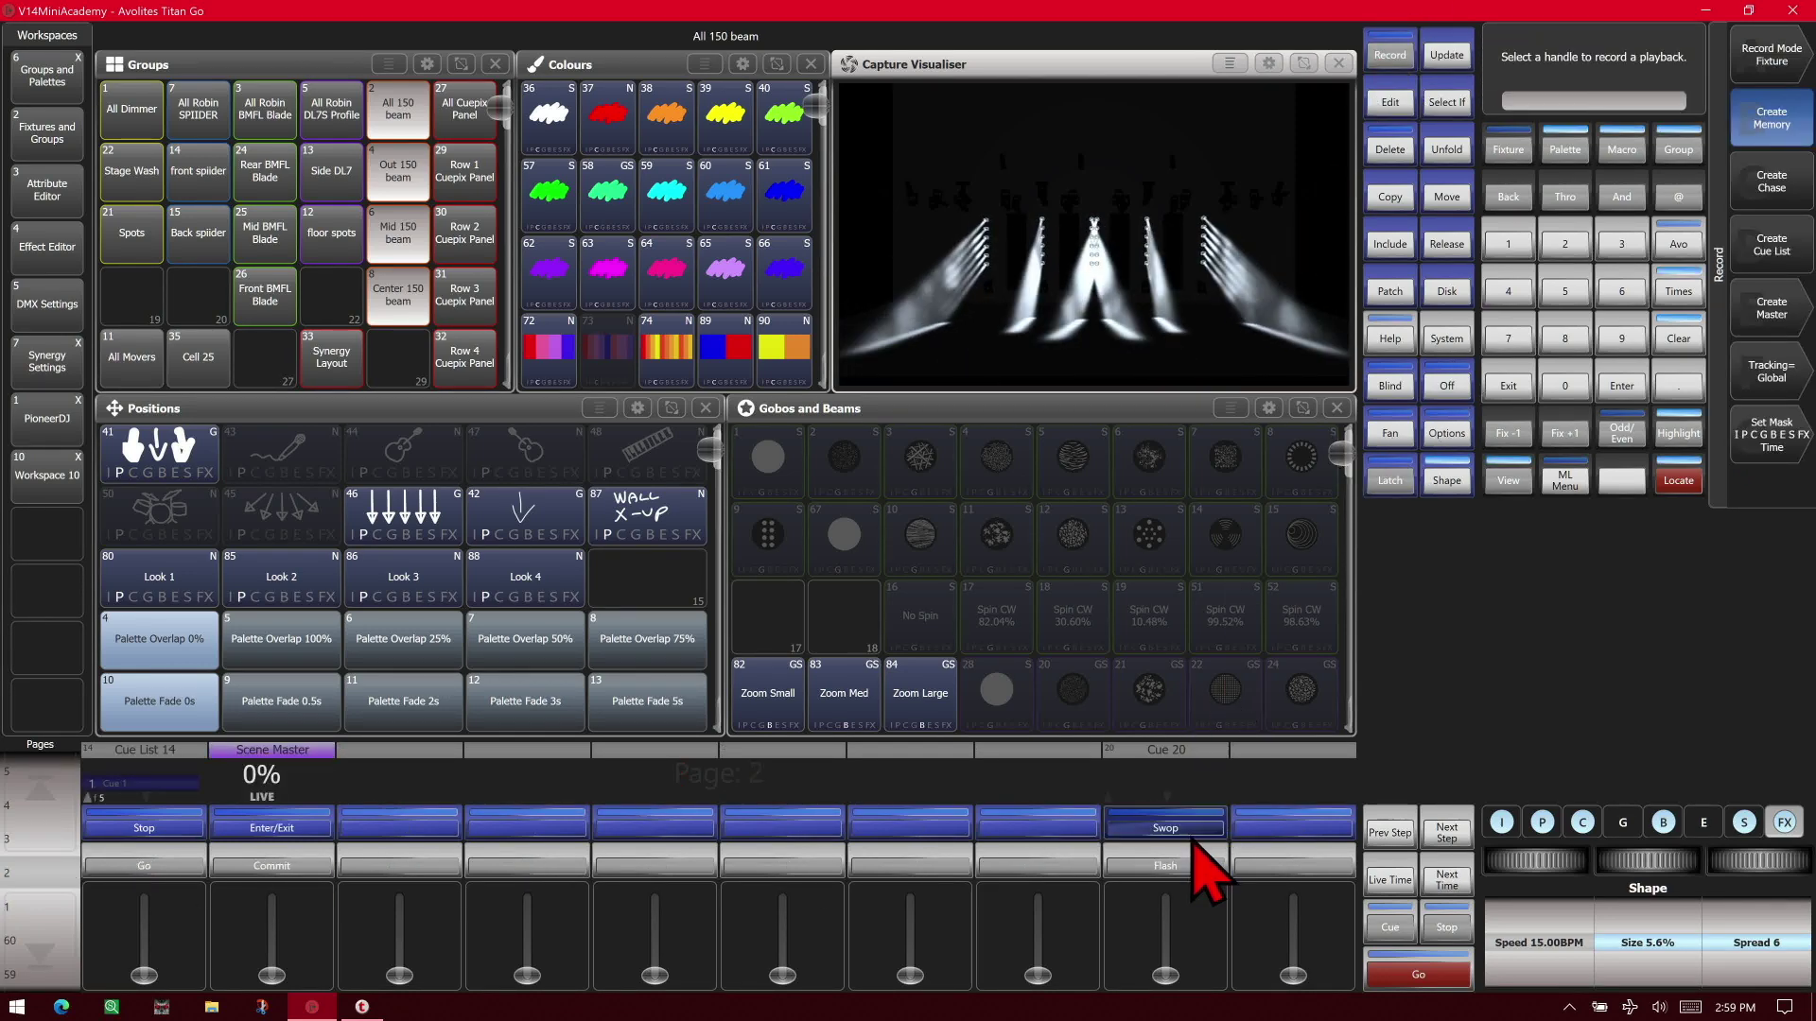
pyautogui.click(1680, 340)
pyautogui.moveTo(1161, 984); pyautogui.dragTo(1179, 839)
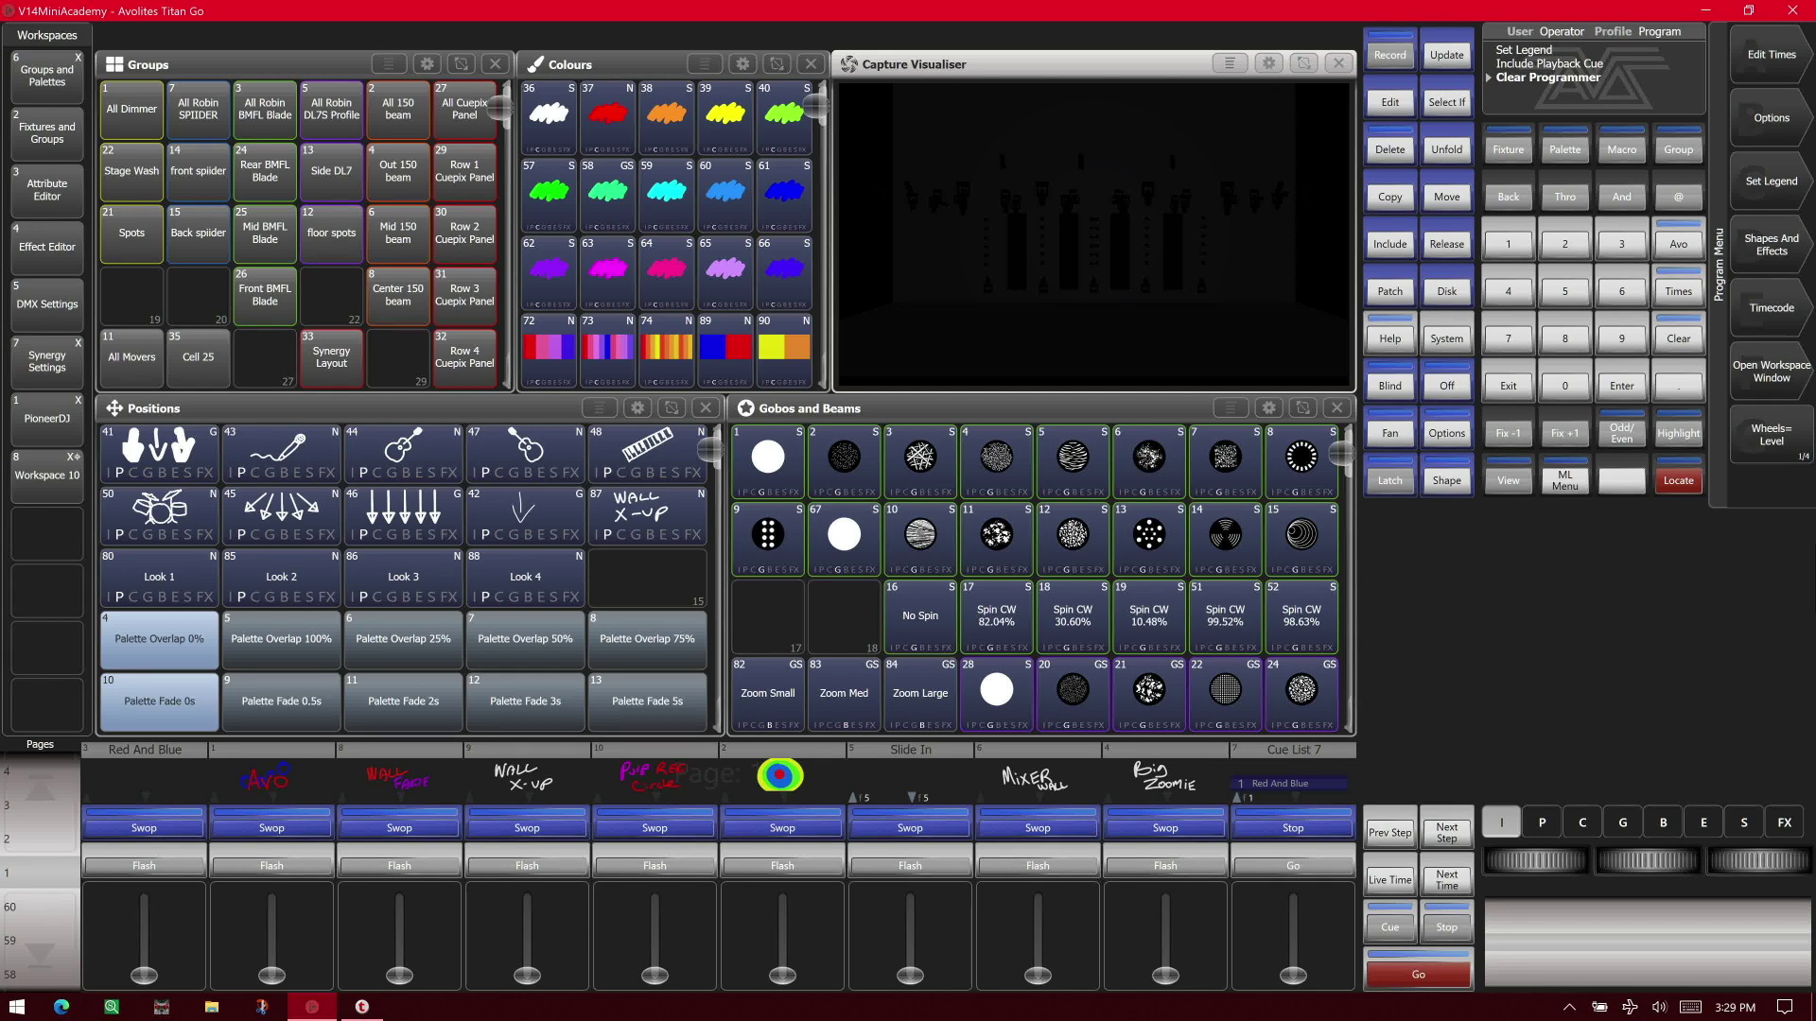
# Step: Include step 5 from Cue List 7's Playback View, bringing up its white beams
pyautogui.click(1405, 250)
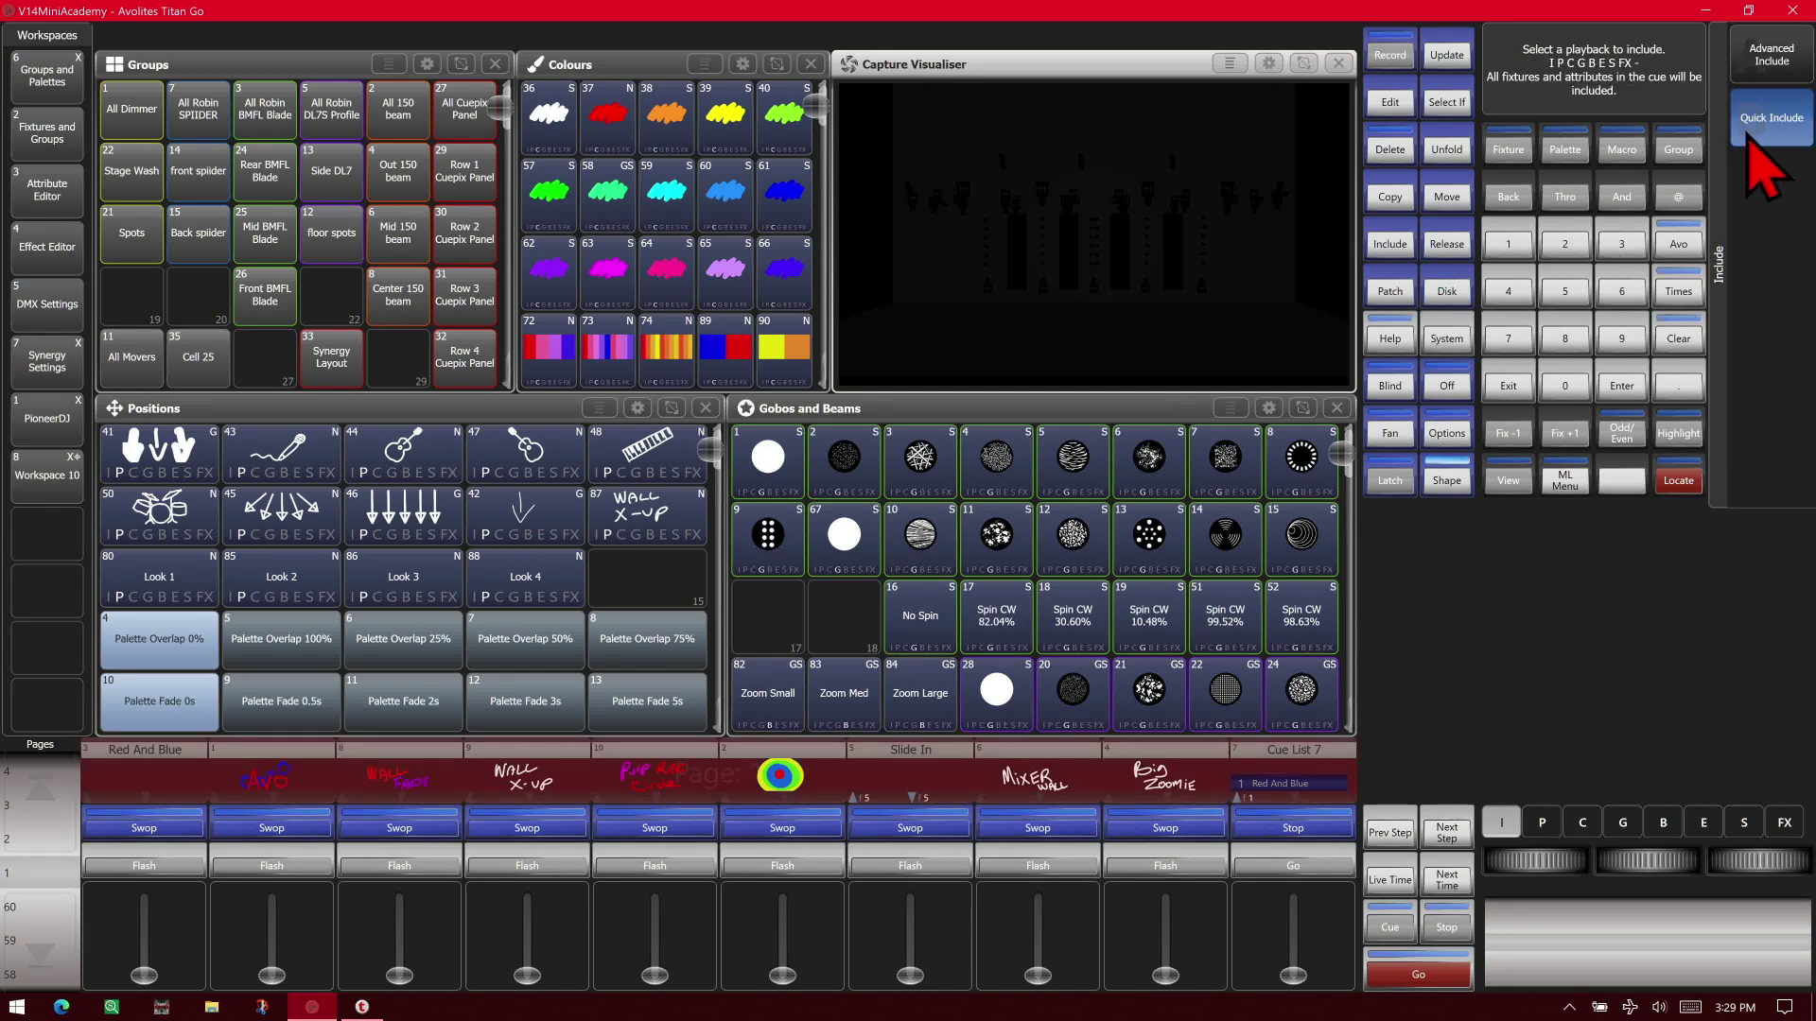
pyautogui.click(1289, 830)
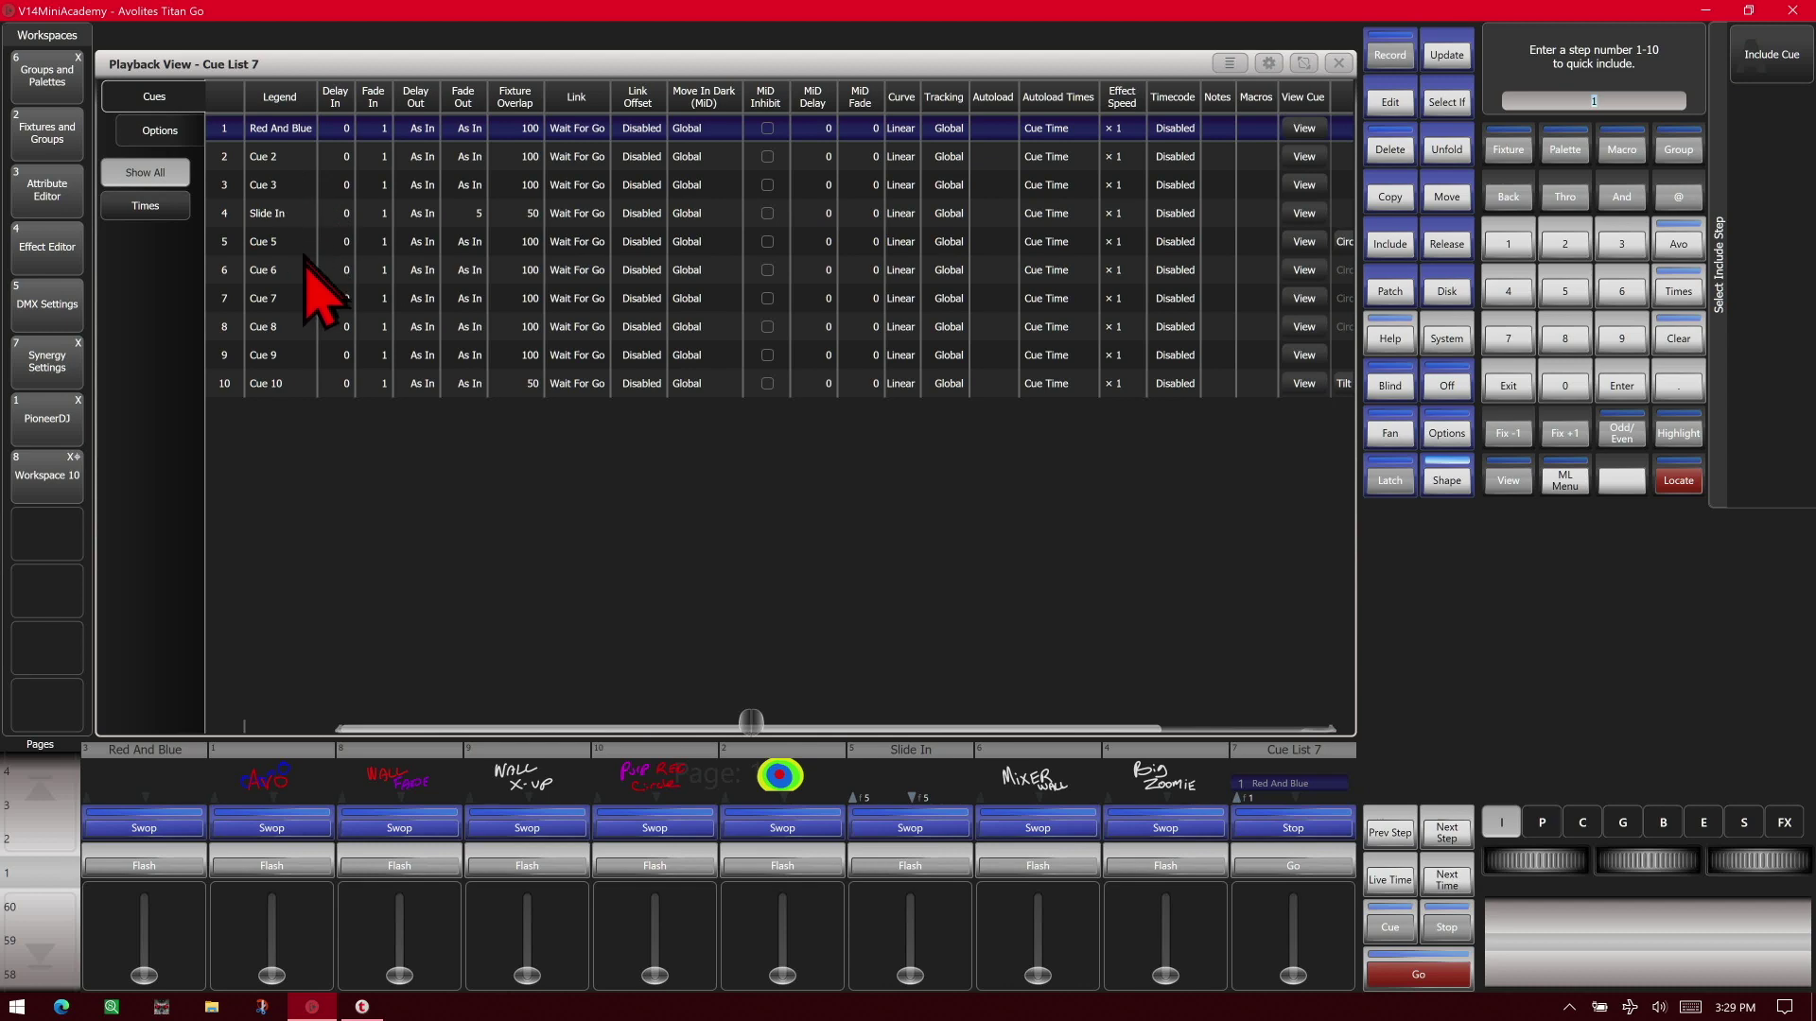
pyautogui.click(225, 244)
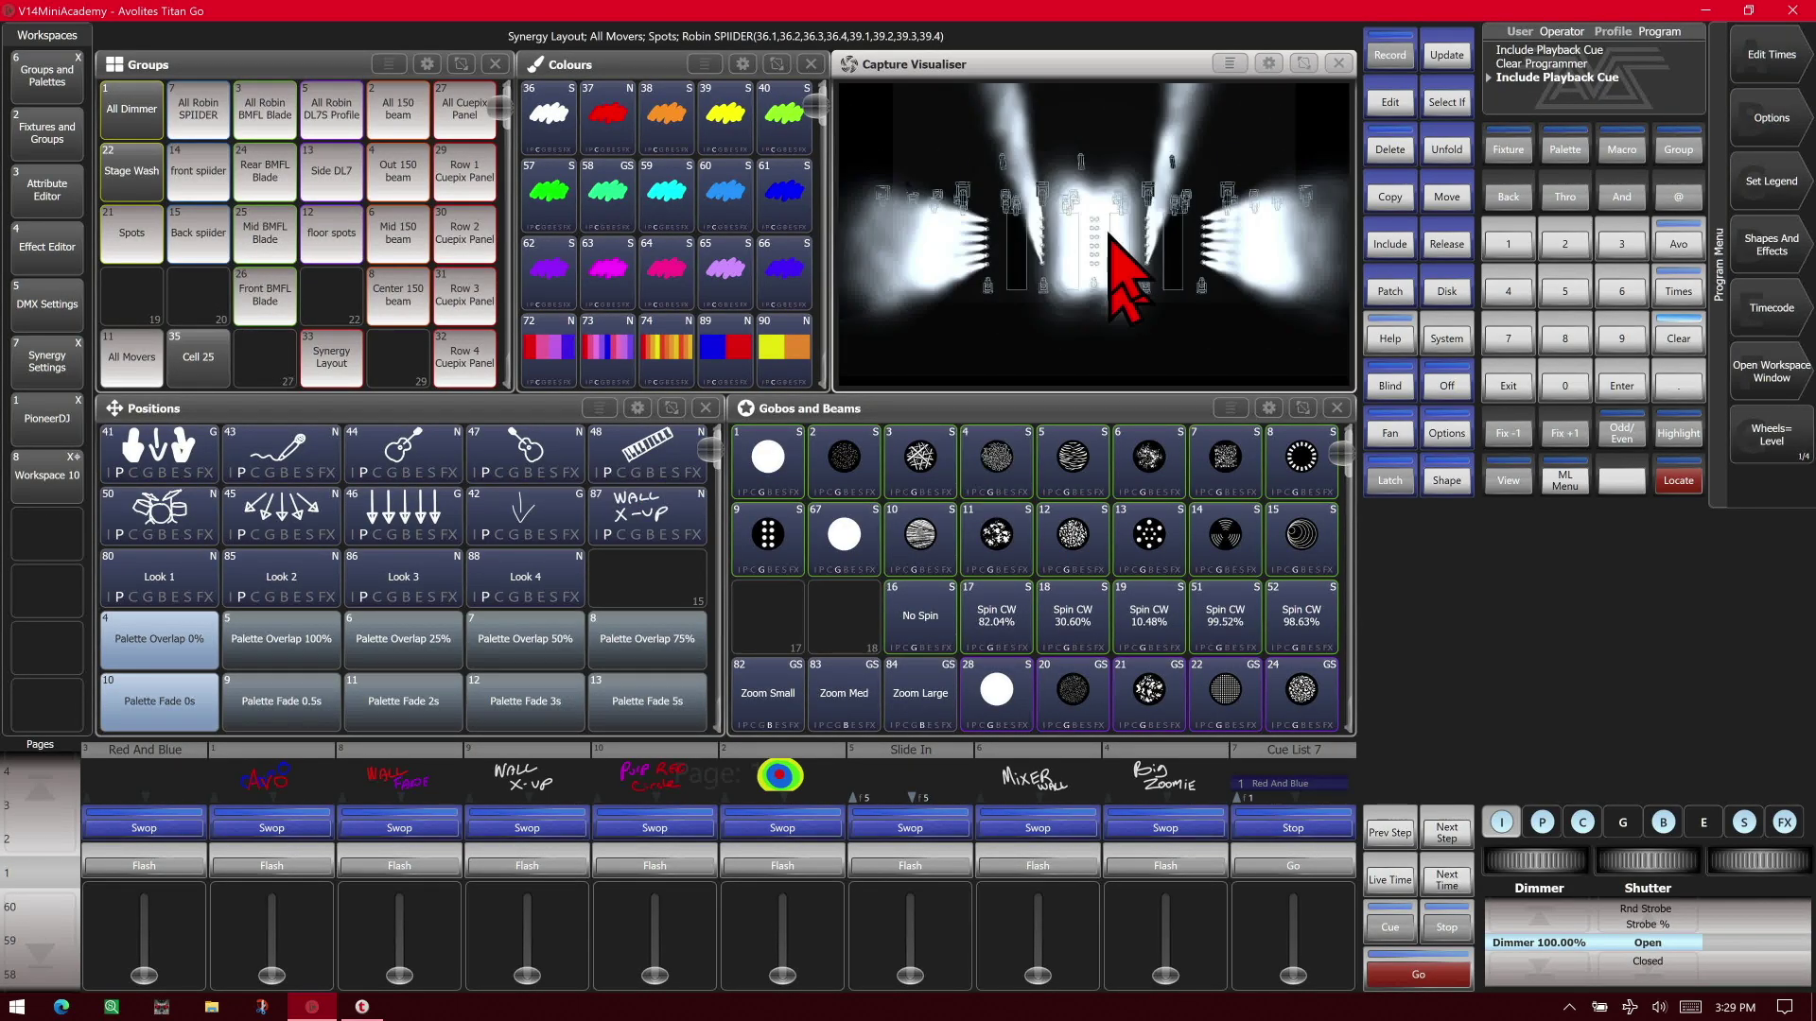